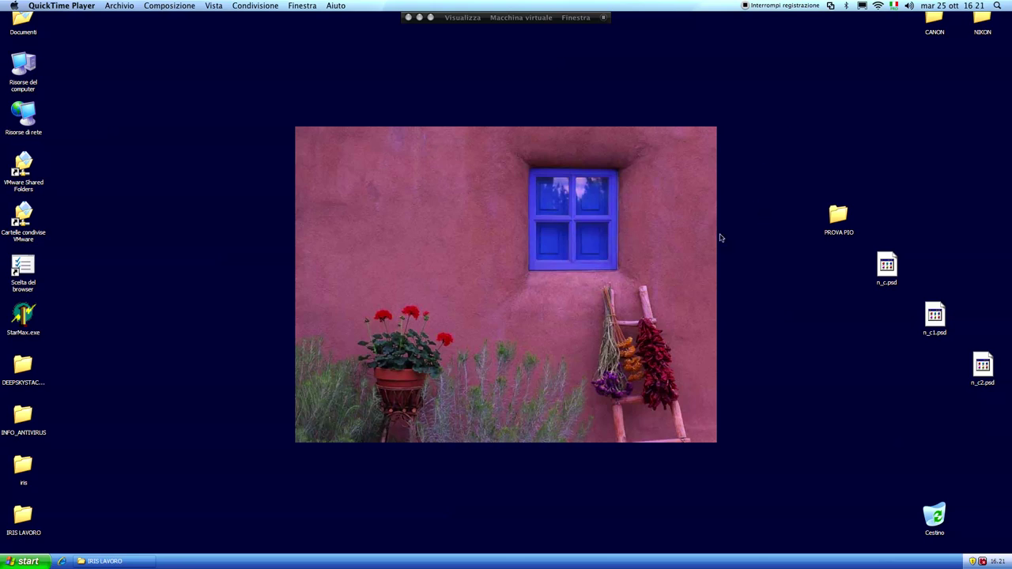
{"action": "left_click", "coordinate": [31, 466]}
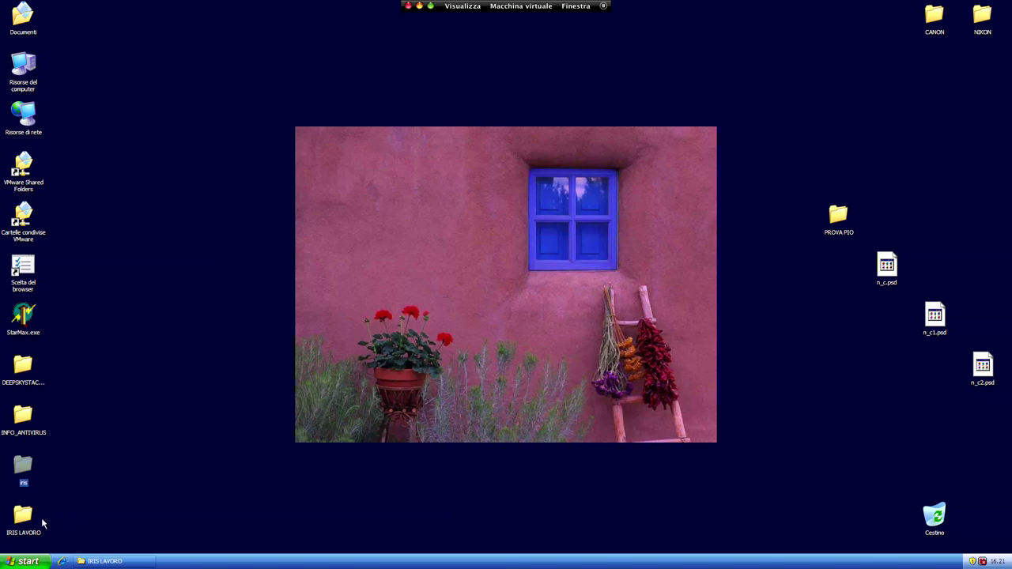
{"action": "left_click", "coordinate": [19, 519]}
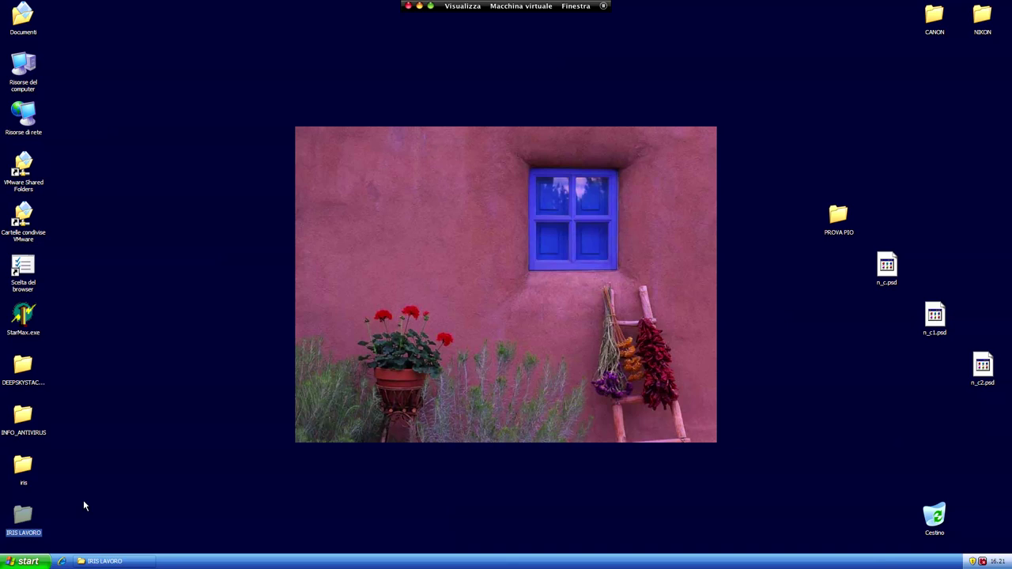
{"action": "left_click", "coordinate": [25, 468]}
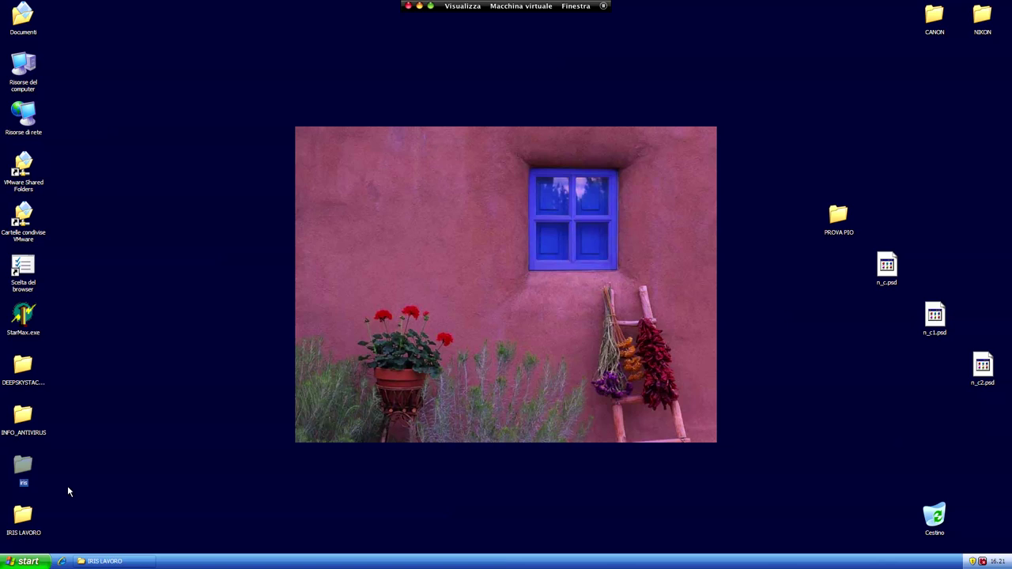
{"action": "left_click", "coordinate": [26, 518]}
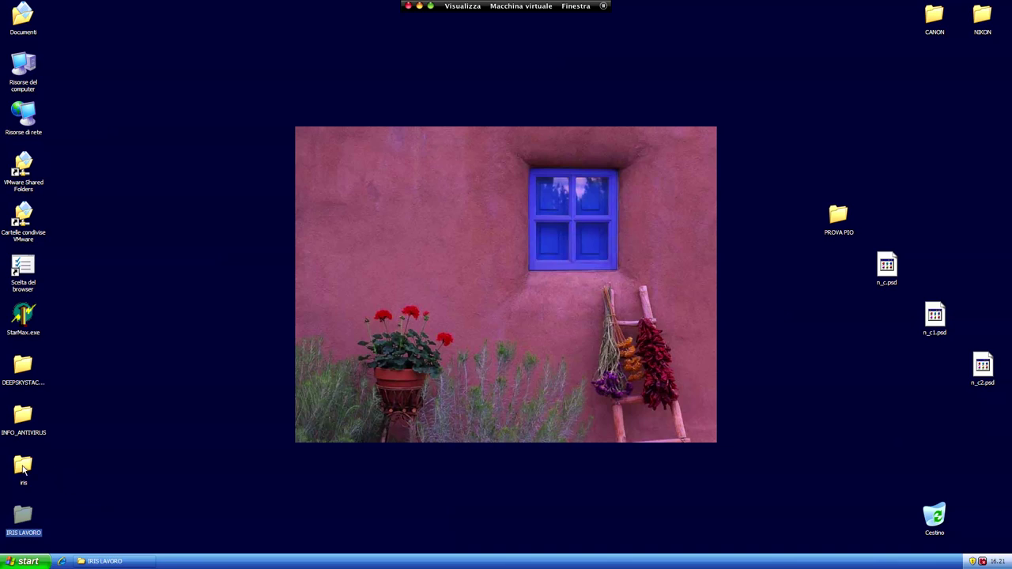
Open the iris folder on the desktop and launch iris.exe.
{"action": "left_click", "coordinate": [22, 469]}
{"action": "double_click", "coordinate": [23, 469]}
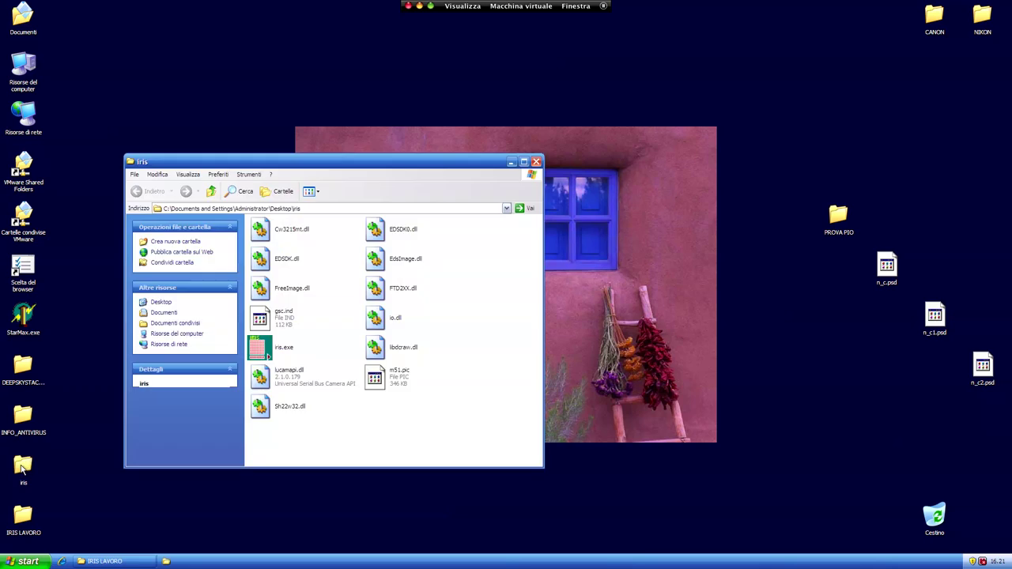
{"action": "left_click", "coordinate": [265, 350]}
{"action": "double_click", "coordinate": [264, 351]}
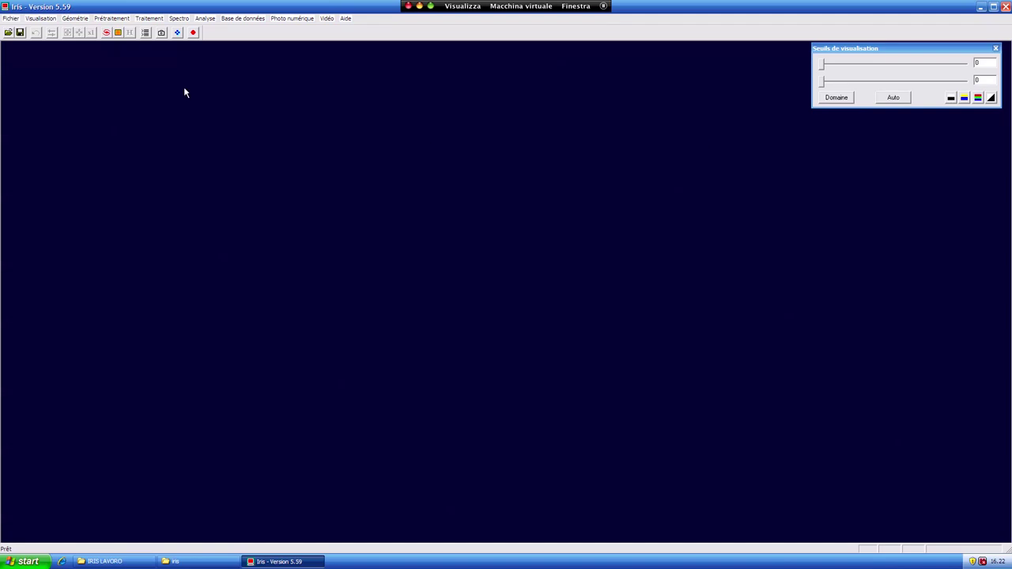
Check the working directory path in the general settings, cancel the folder selection and close the settings.
{"action": "left_click", "coordinate": [11, 19]}
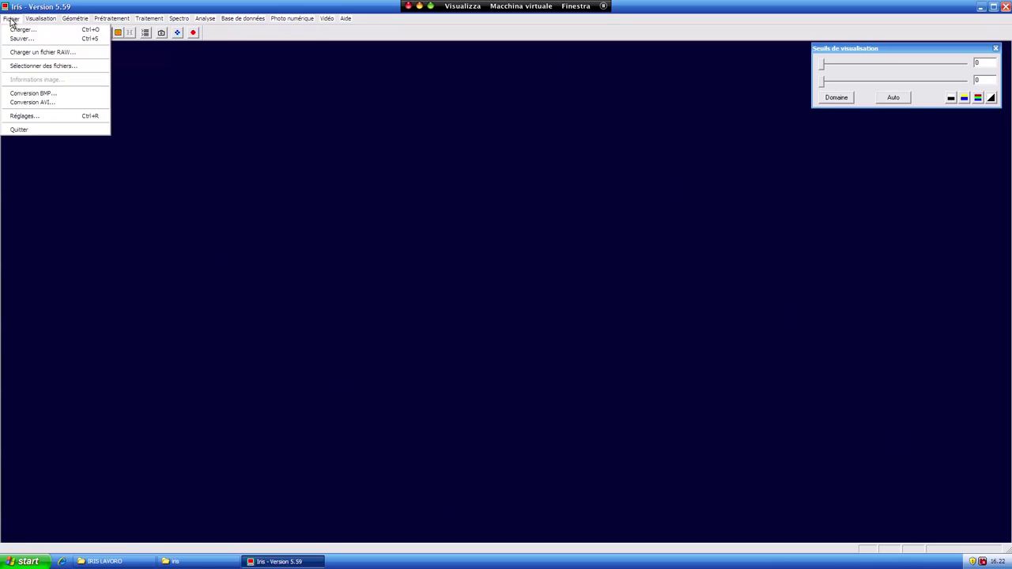
{"action": "left_click", "coordinate": [24, 117]}
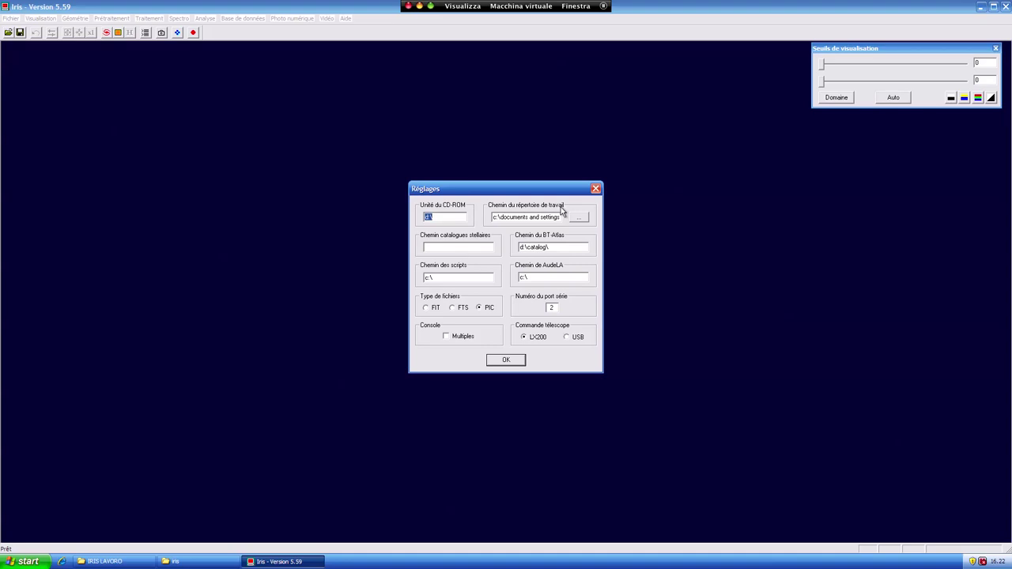
{"action": "left_click", "coordinate": [585, 218]}
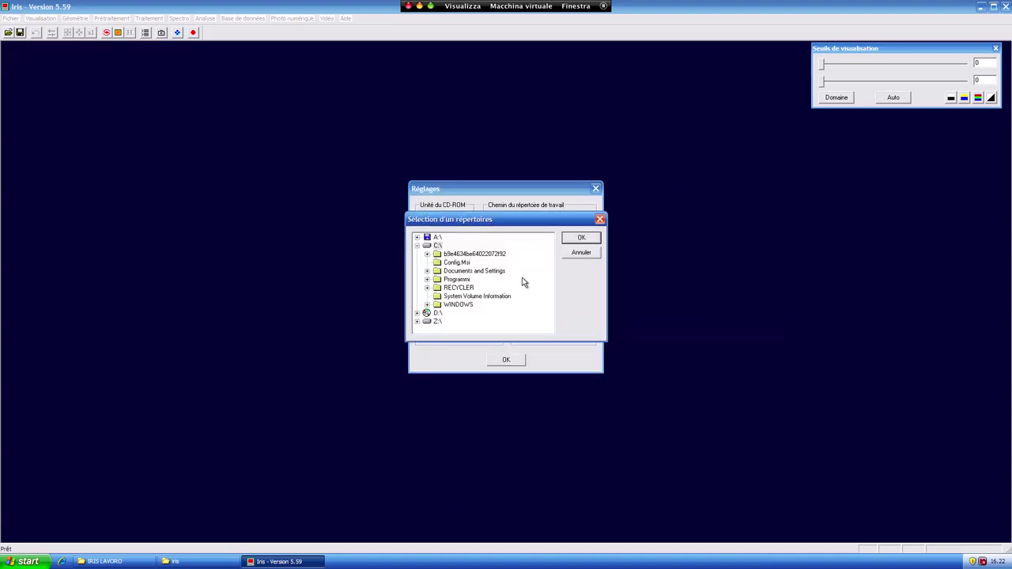
{"action": "left_click", "coordinate": [589, 253]}
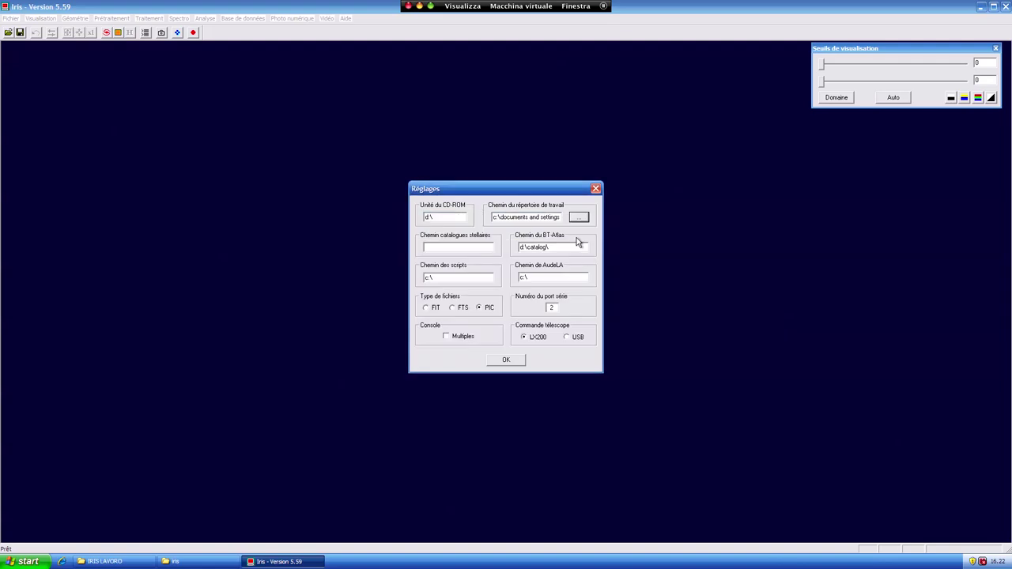
{"action": "left_click", "coordinate": [507, 360]}
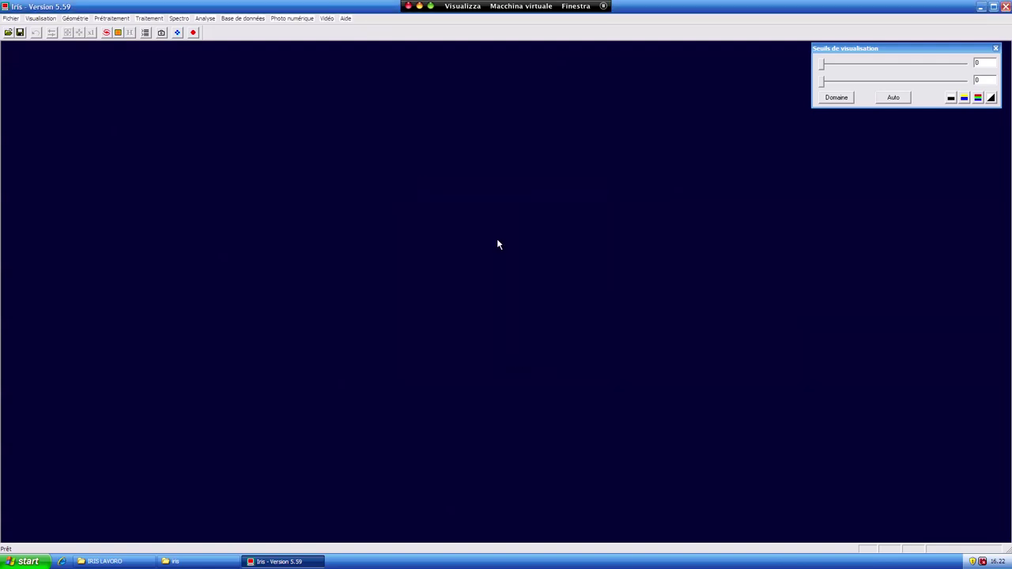
Review the digital camera models in the camera settings, keeping CANON (50D/5Dmk2/7D), and confirm the dialog.
{"action": "left_click", "coordinate": [161, 34]}
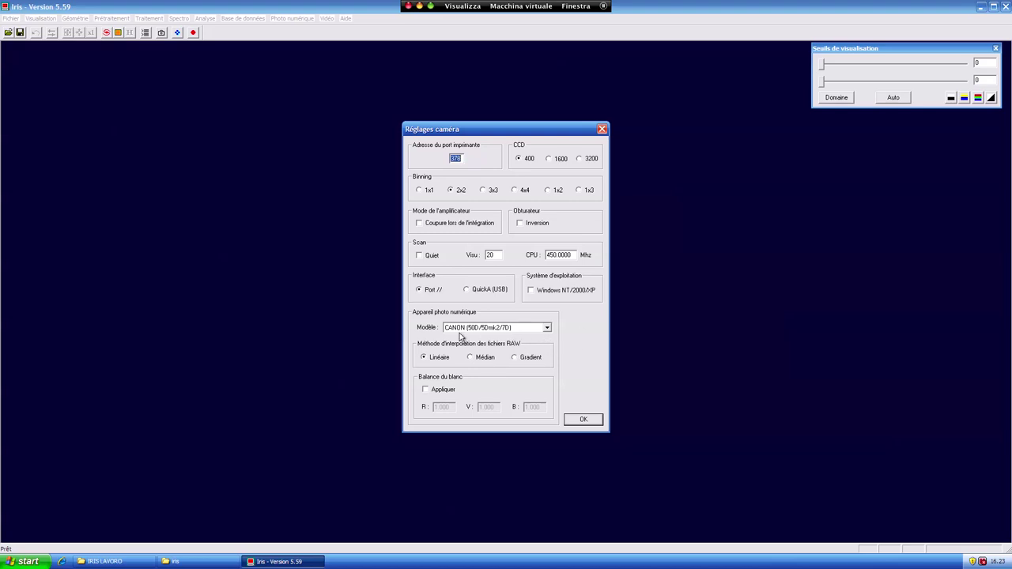
{"action": "left_click", "coordinate": [546, 328]}
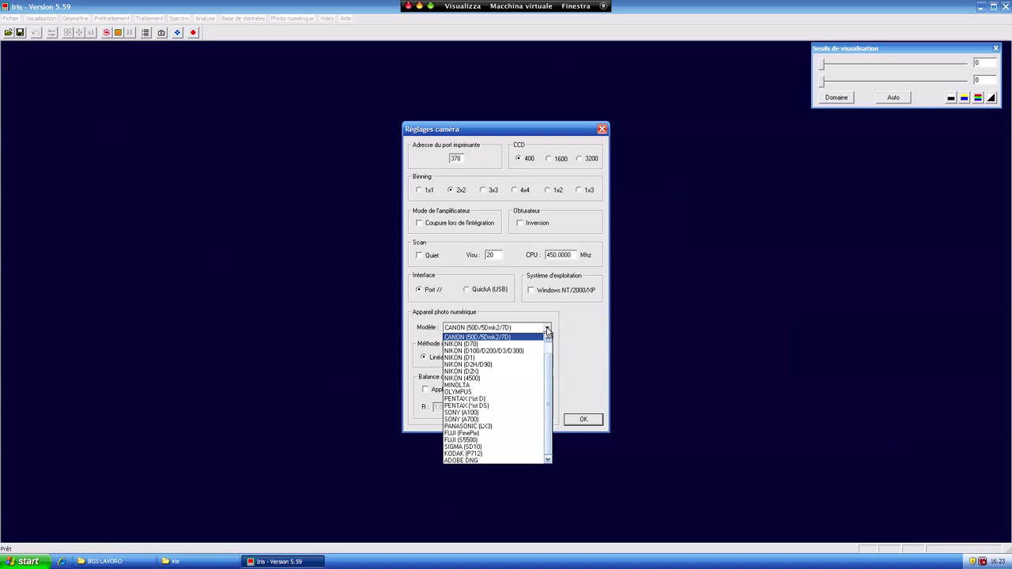
{"action": "left_click", "coordinate": [546, 332]}
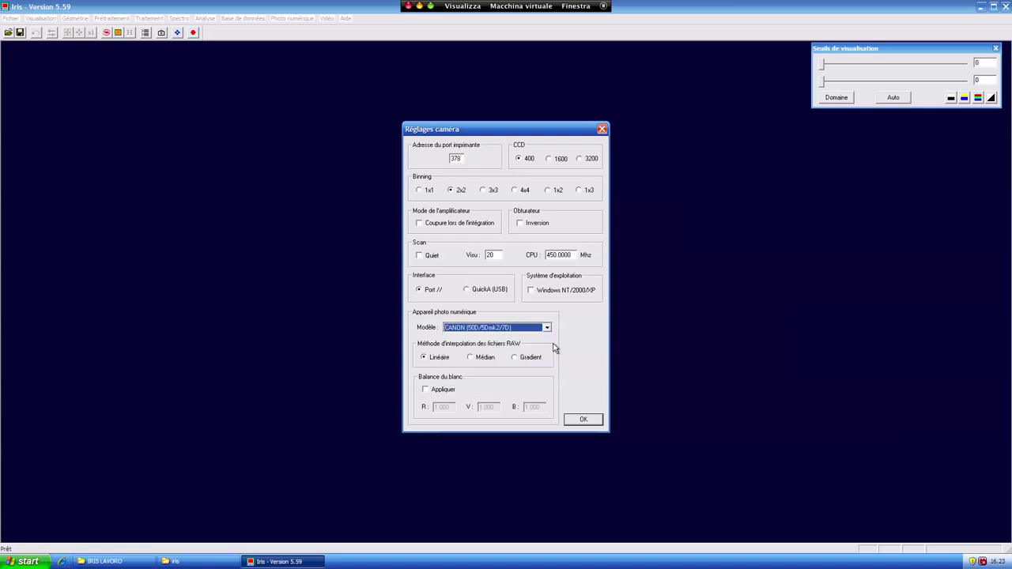
{"action": "left_click", "coordinate": [589, 422]}
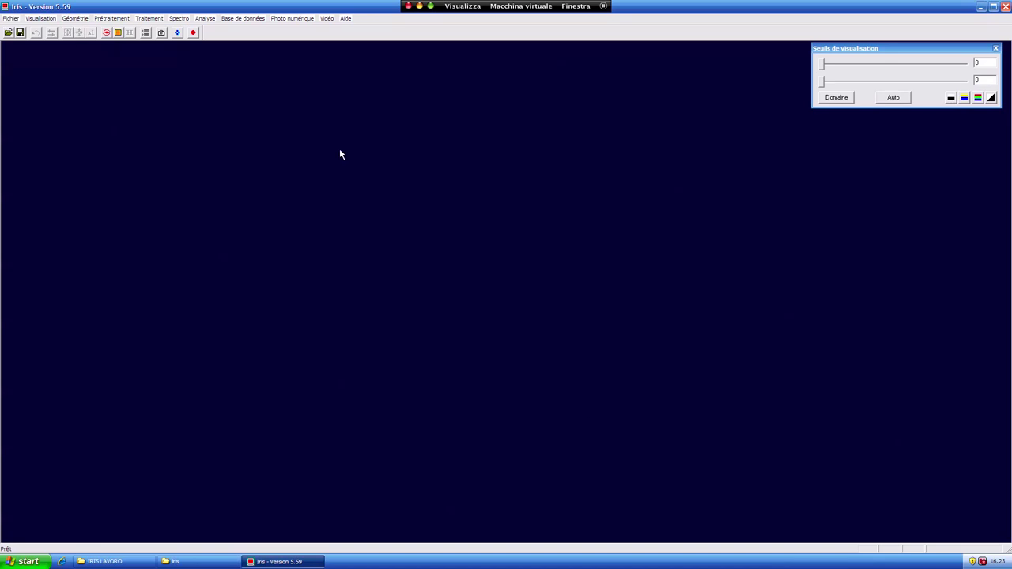
Look over the fields of the digital photo preprocessing dialog, including output name and number, and cancel it.
{"action": "left_click", "coordinate": [292, 19]}
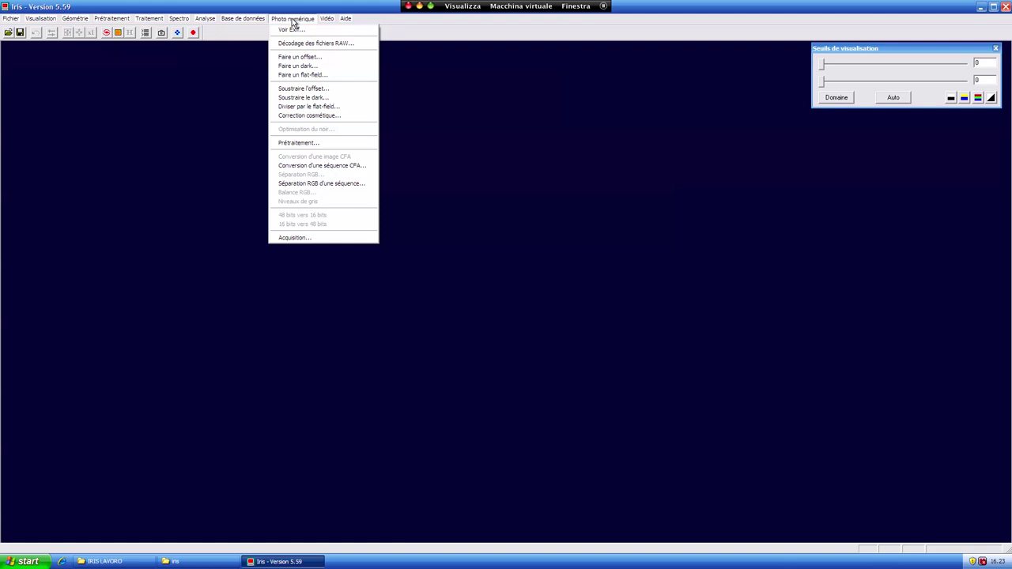
{"action": "left_click", "coordinate": [300, 144]}
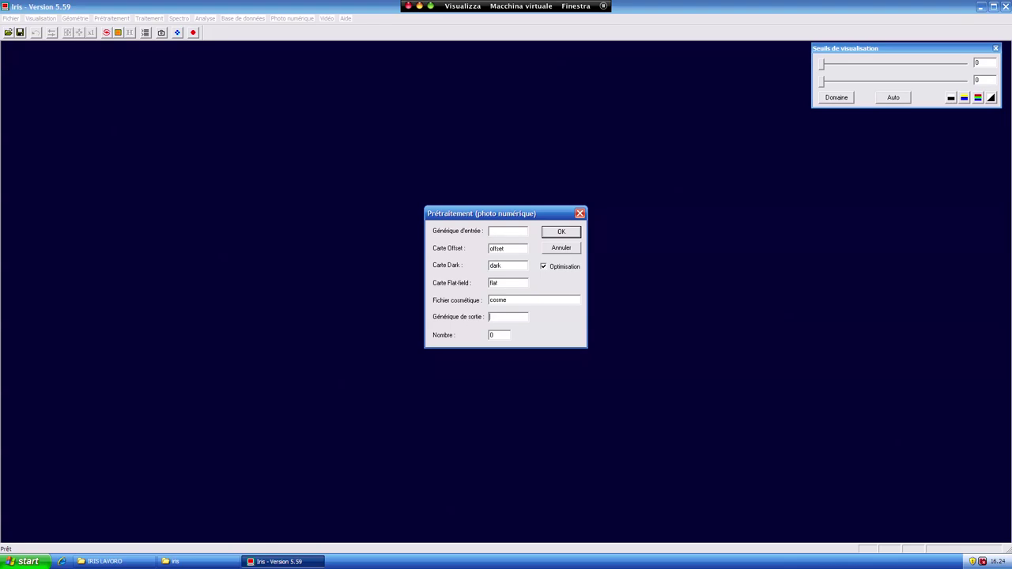
{"action": "left_click", "coordinate": [510, 317]}
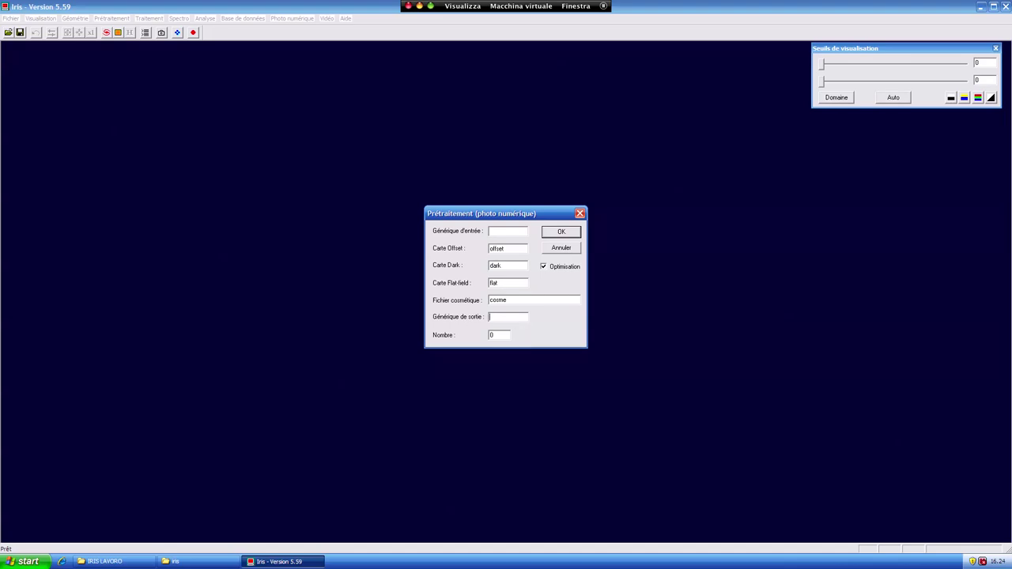
{"action": "double_click", "coordinate": [491, 335]}
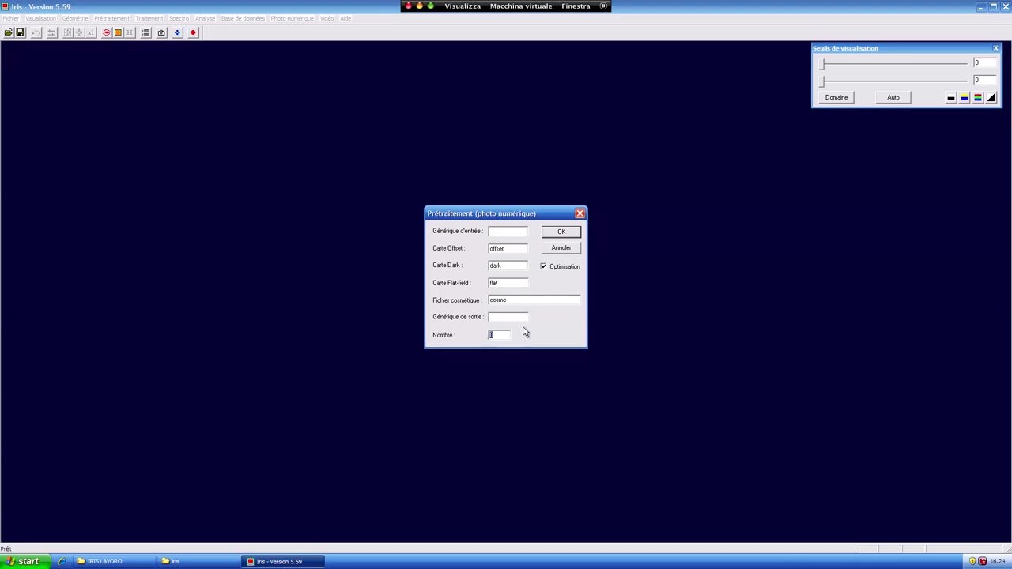
{"action": "left_click", "coordinate": [565, 249]}
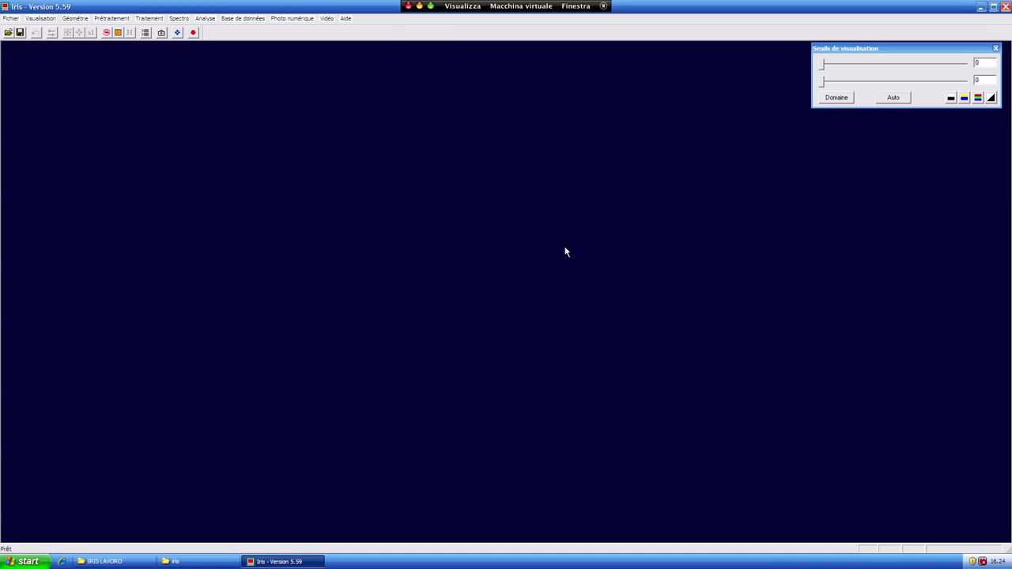
Open the RAW file decoding tool for digital photos and close the iris folder window.
{"action": "left_click", "coordinate": [293, 19]}
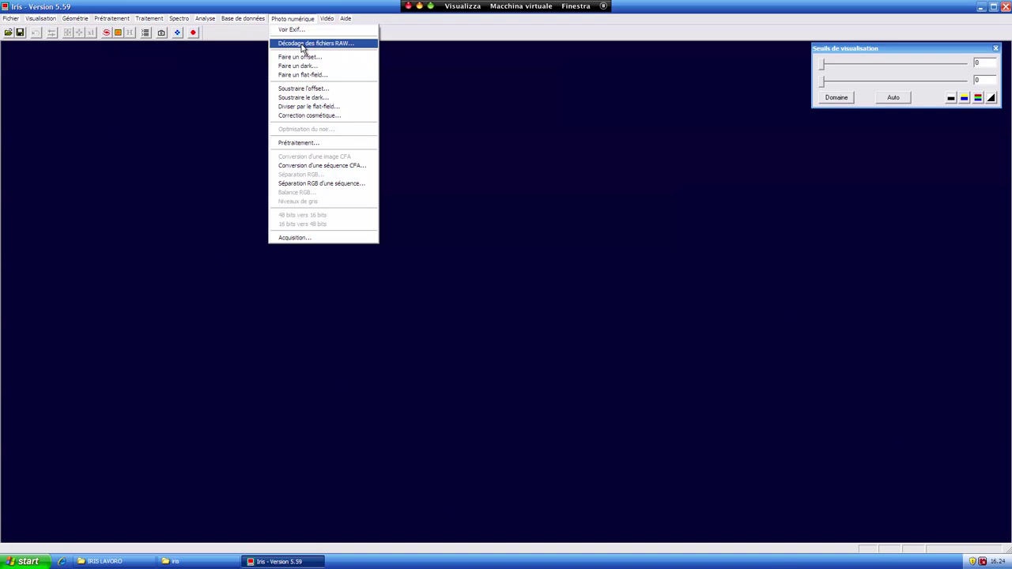
{"action": "left_click", "coordinate": [346, 44]}
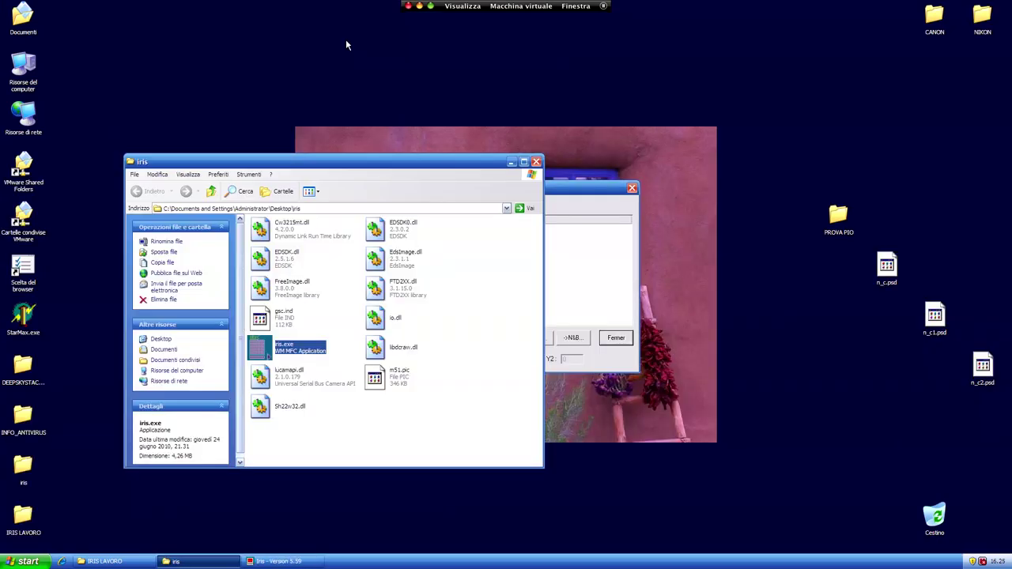
{"action": "left_click", "coordinate": [535, 162]}
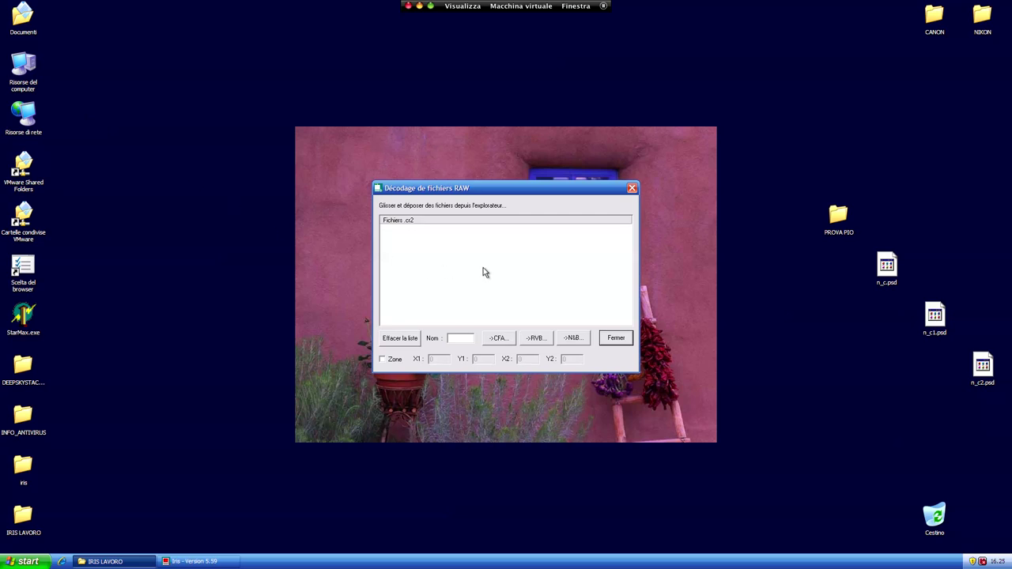
Set the output name for the decoded RAW files to OFF_ and clear the file list.
{"action": "left_click", "coordinate": [459, 337]}
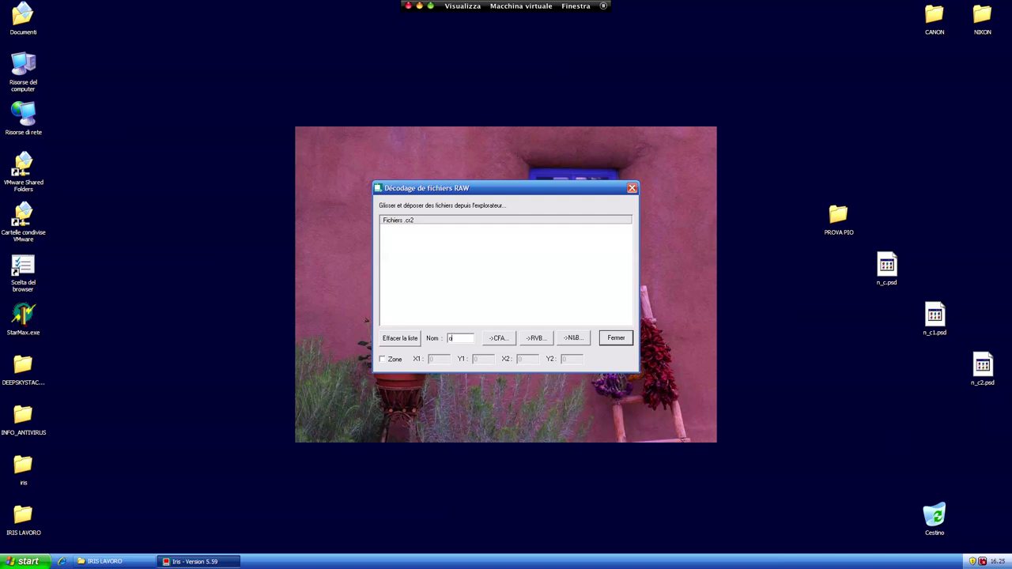
{"action": "type", "text": "OFF_"}
{"action": "left_click", "coordinate": [22, 514]}
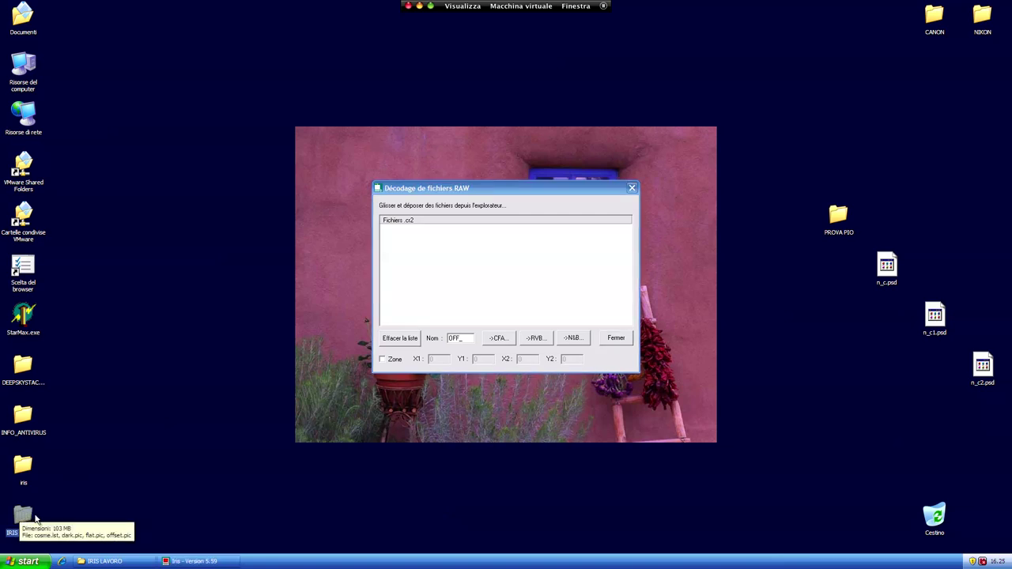
{"action": "left_click", "coordinate": [396, 344]}
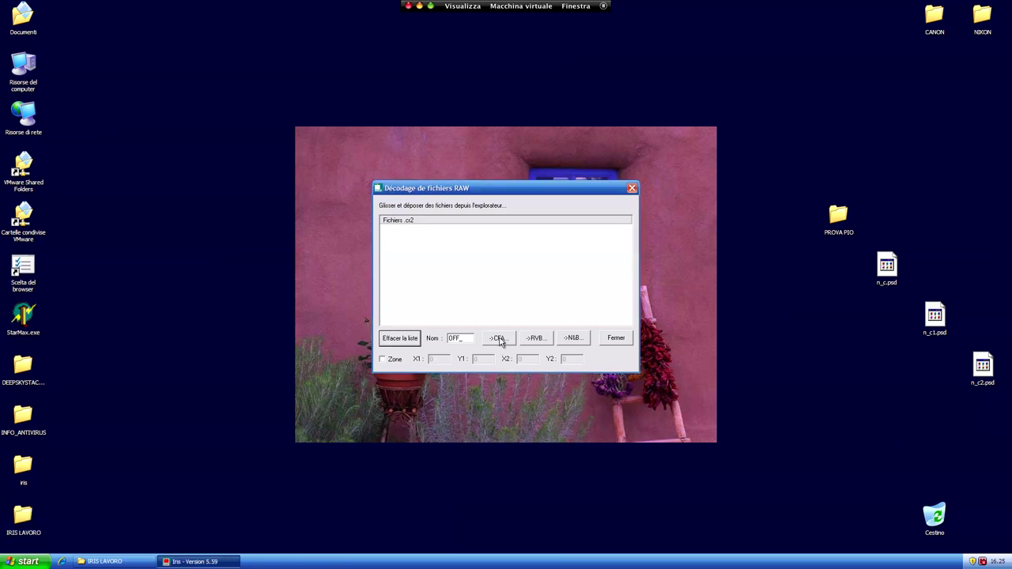
Set the output name for the decoded RAW files to DK_ and clear the file list.
{"action": "left_click", "coordinate": [461, 337]}
{"action": "left_click_drag", "start_coordinate": [461, 338], "coordinate": [448, 339]}
{"action": "type", "text": "DK_"}
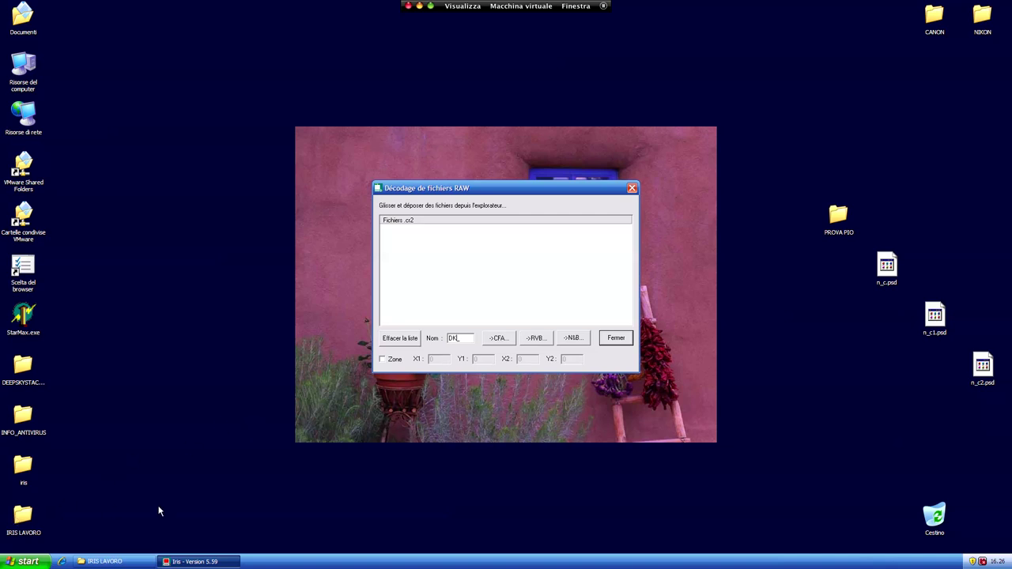
{"action": "left_click", "coordinate": [402, 342]}
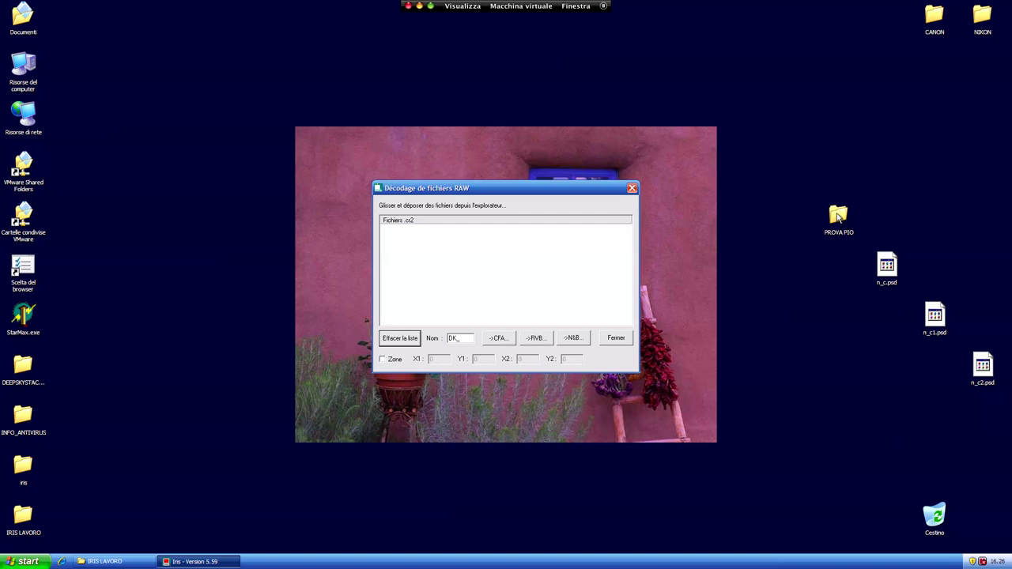
Add the four CR2 files NGC6960_01 to NGC6960_04 from the PROVA PIO folder to the RAW decoding list and close the folder.
{"action": "double_click", "coordinate": [840, 221]}
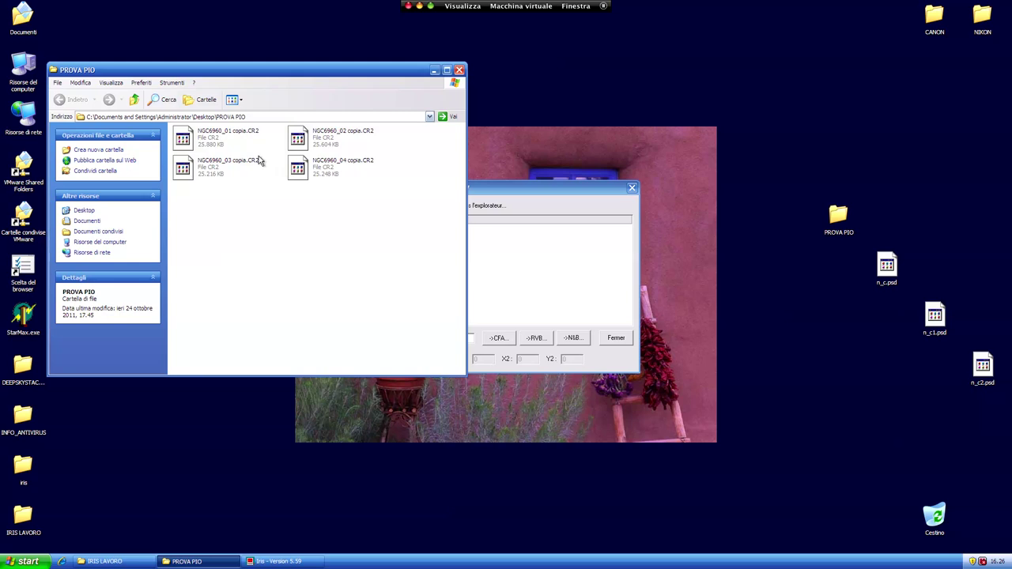
{"action": "left_click", "coordinate": [185, 141]}
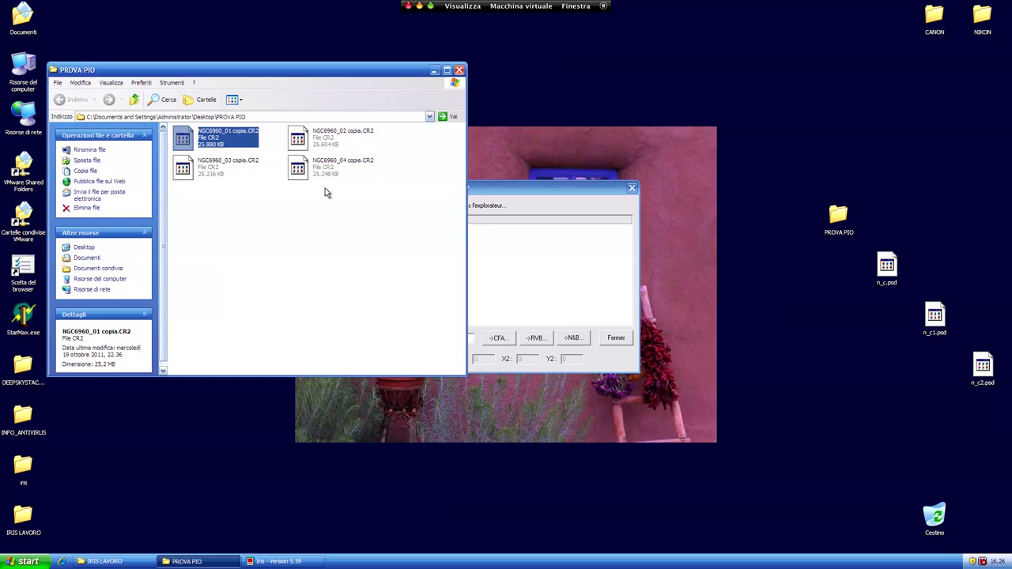
{"action": "mouse_move", "coordinate": [323, 177]}
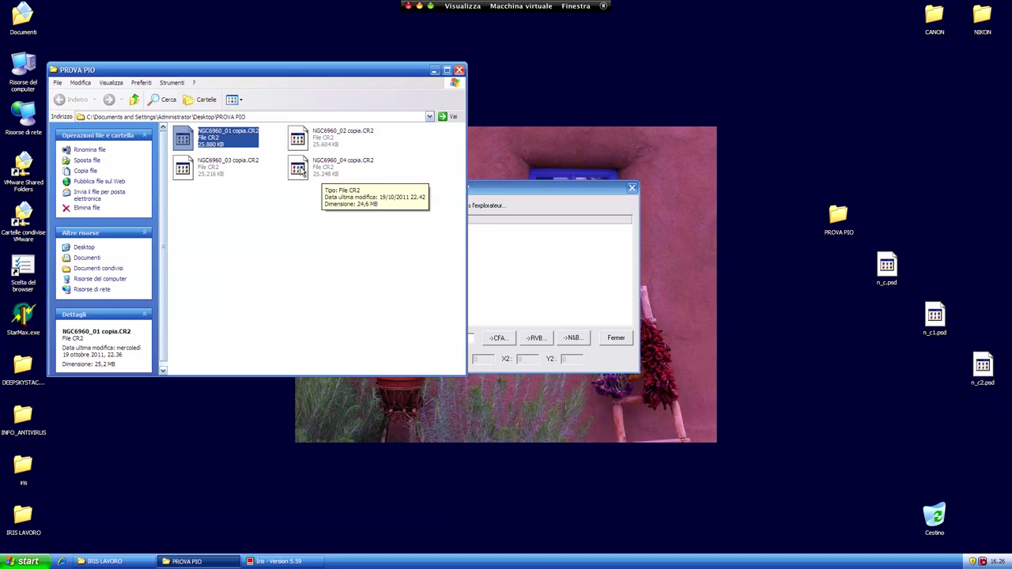
{"action": "left_click", "coordinate": [300, 170], "text": "shift"}
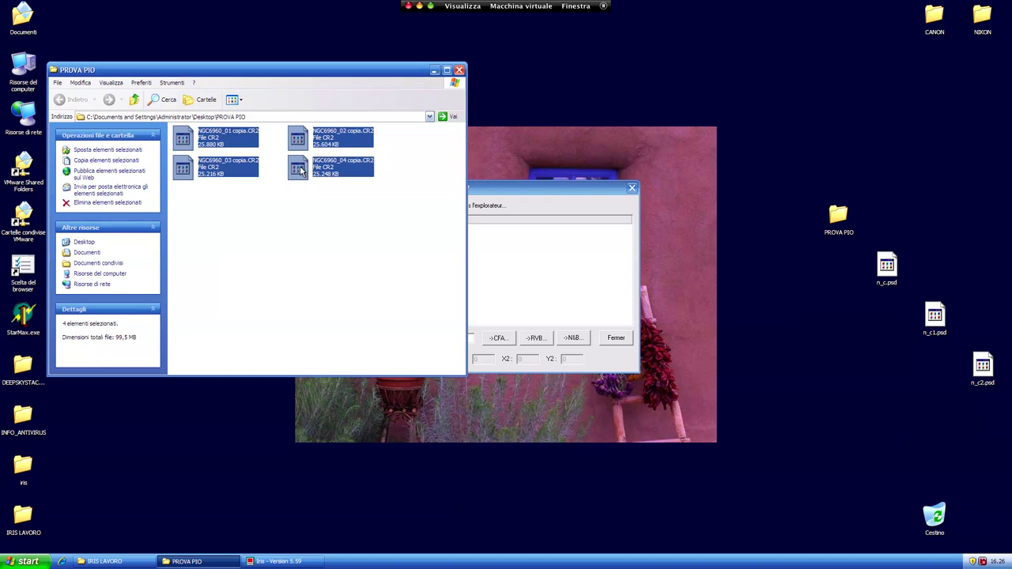
{"action": "left_click_drag", "start_coordinate": [300, 170], "coordinate": [538, 262]}
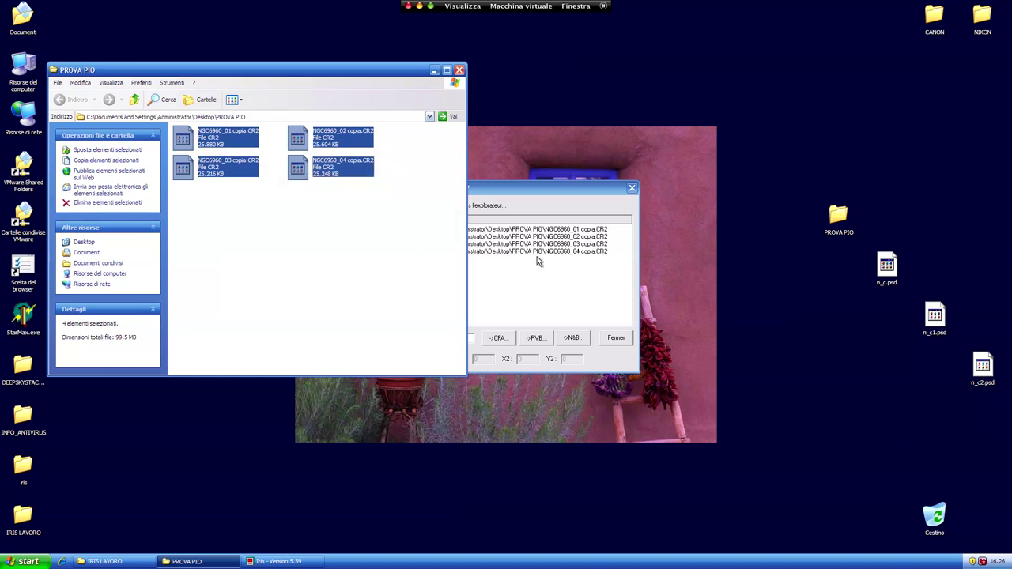
{"action": "left_click", "coordinate": [459, 71]}
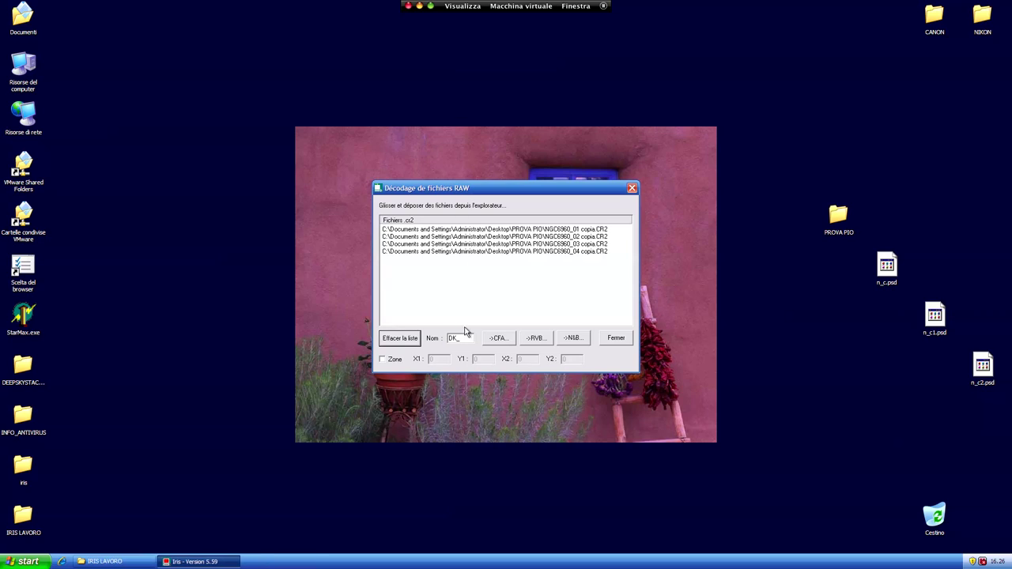
Set the output name to N_, convert the four listed RAW files to CFA images, and clear the list and close the decoder.
{"action": "left_click", "coordinate": [459, 338]}
{"action": "double_click", "coordinate": [457, 339]}
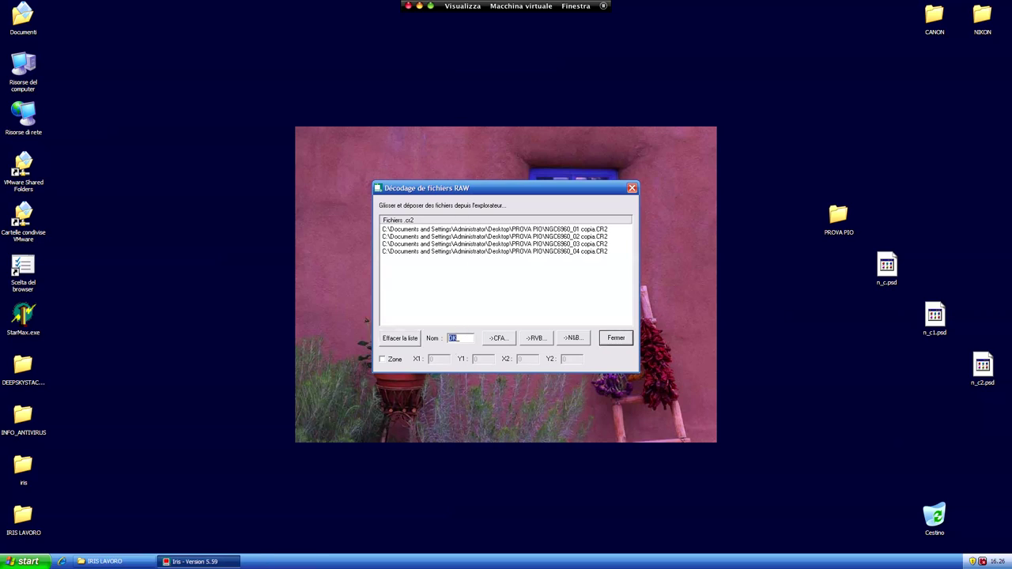
{"action": "type", "text": "N_"}
{"action": "left_click", "coordinate": [505, 340]}
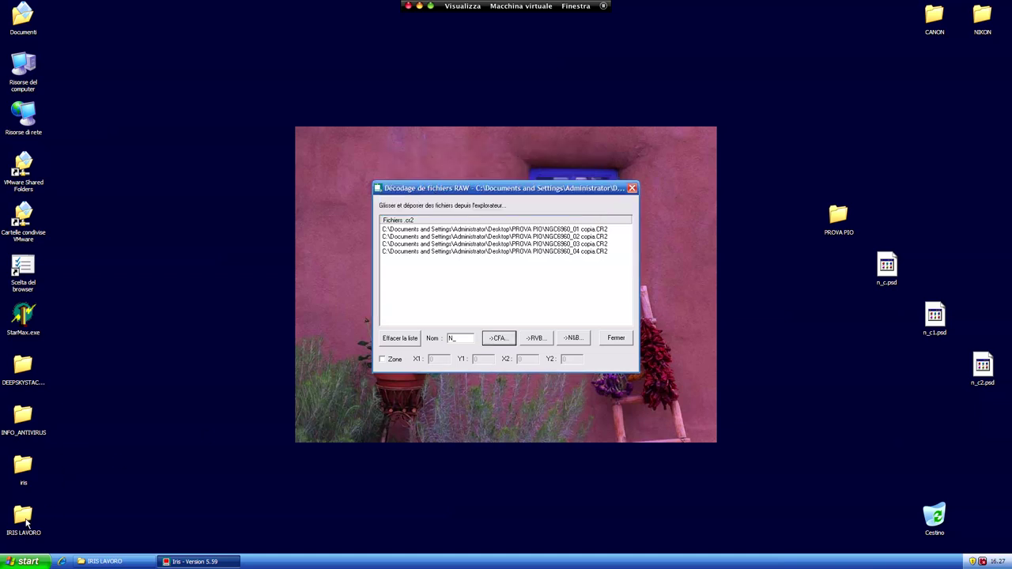
{"action": "left_click", "coordinate": [399, 339]}
{"action": "left_click", "coordinate": [617, 340]}
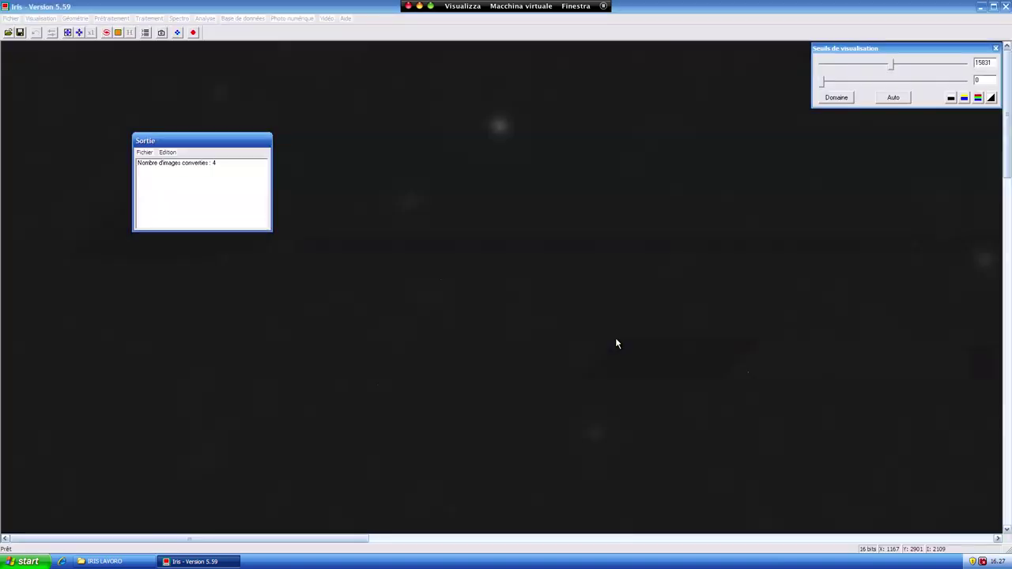
Move the output window below the display thresholds window and check the files in the IRIS LAVORO folder.
{"action": "left_click_drag", "start_coordinate": [219, 144], "coordinate": [939, 126]}
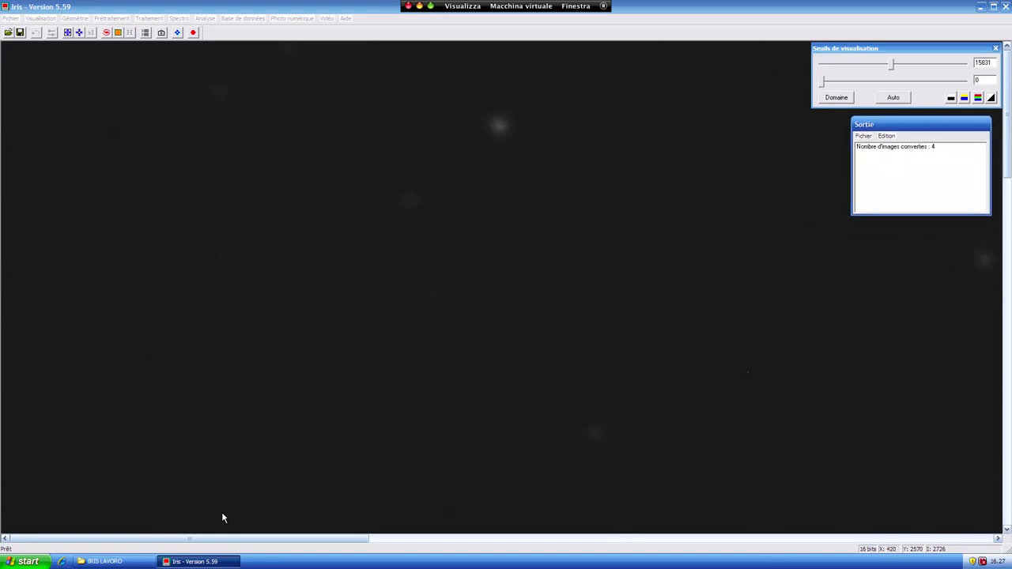
{"action": "left_click", "coordinate": [103, 561]}
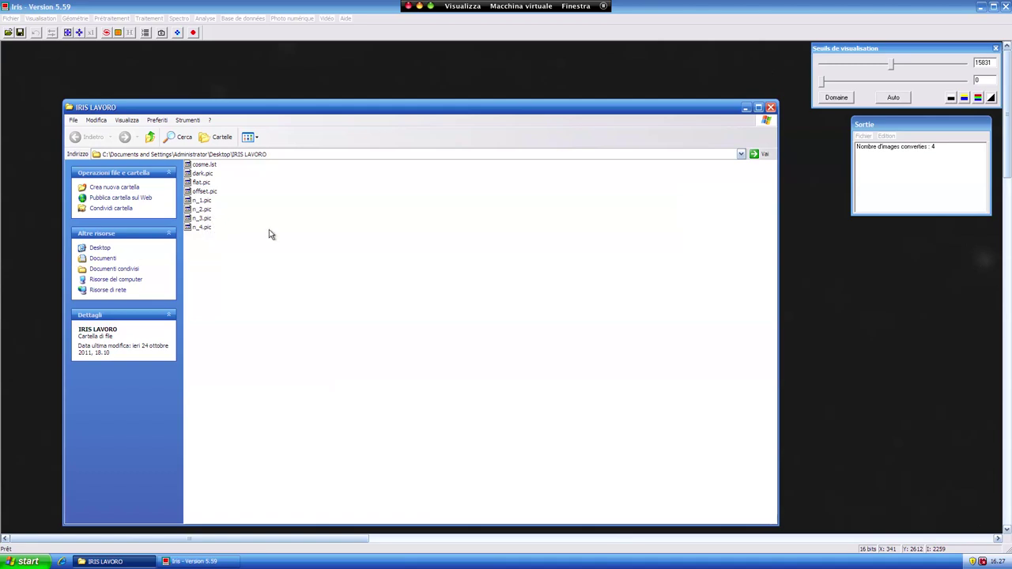
{"action": "left_click", "coordinate": [745, 107]}
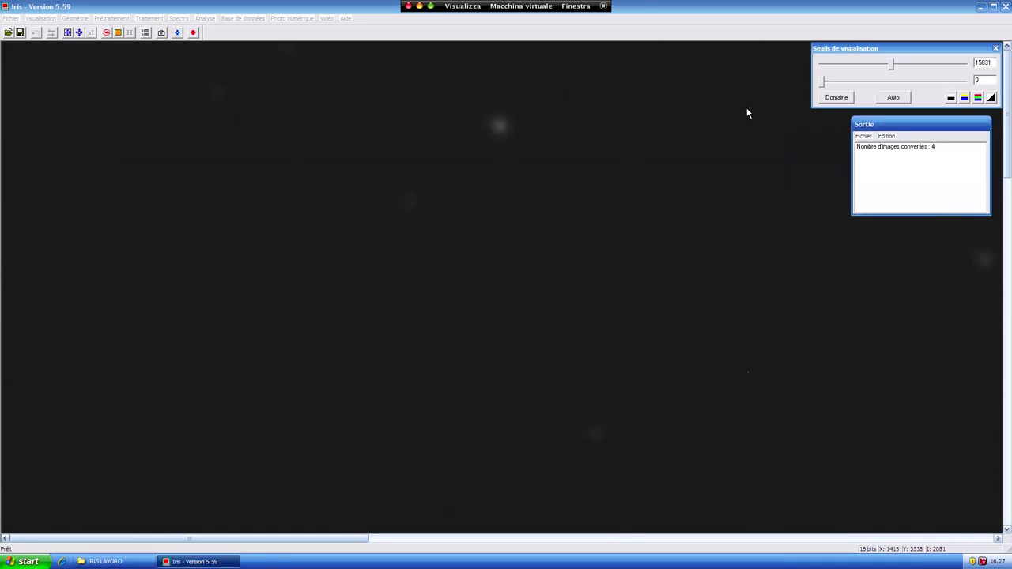
Open the command window.
{"action": "left_click", "coordinate": [146, 34]}
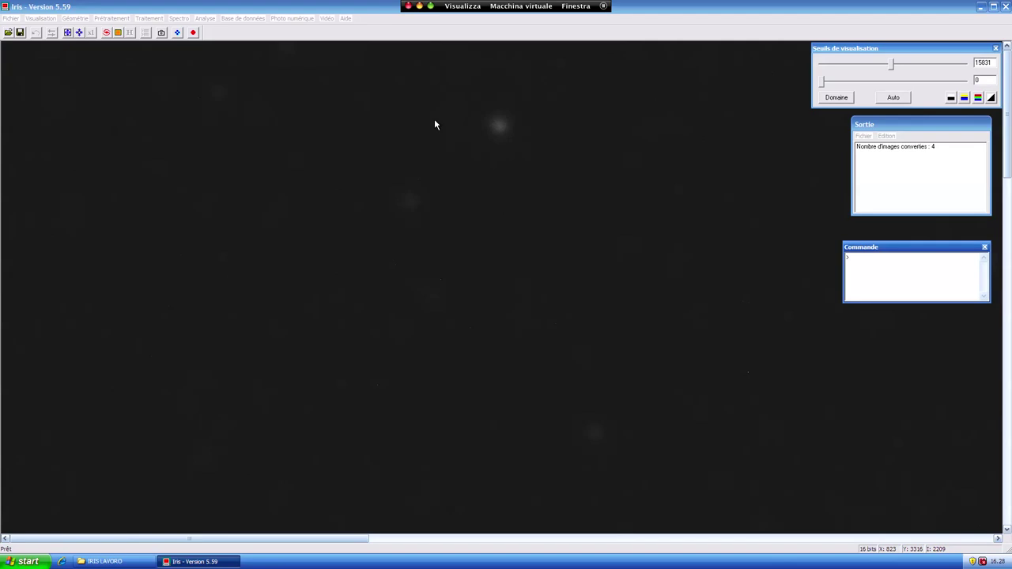
Fill in the master offset settings with generic name OFF_ and 60 images, and cancel the dialog.
{"action": "left_click", "coordinate": [290, 19]}
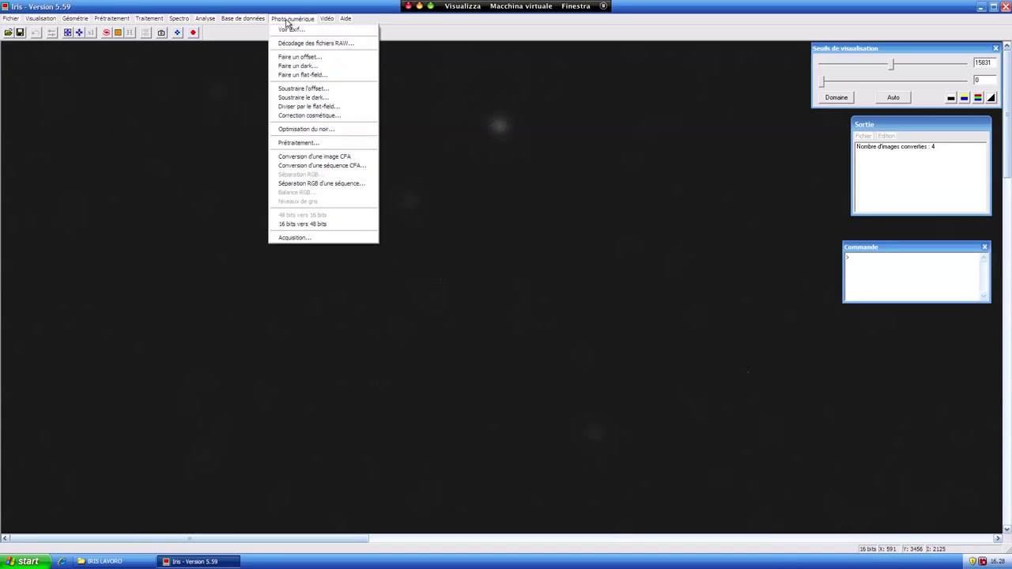
{"action": "left_click", "coordinate": [311, 62]}
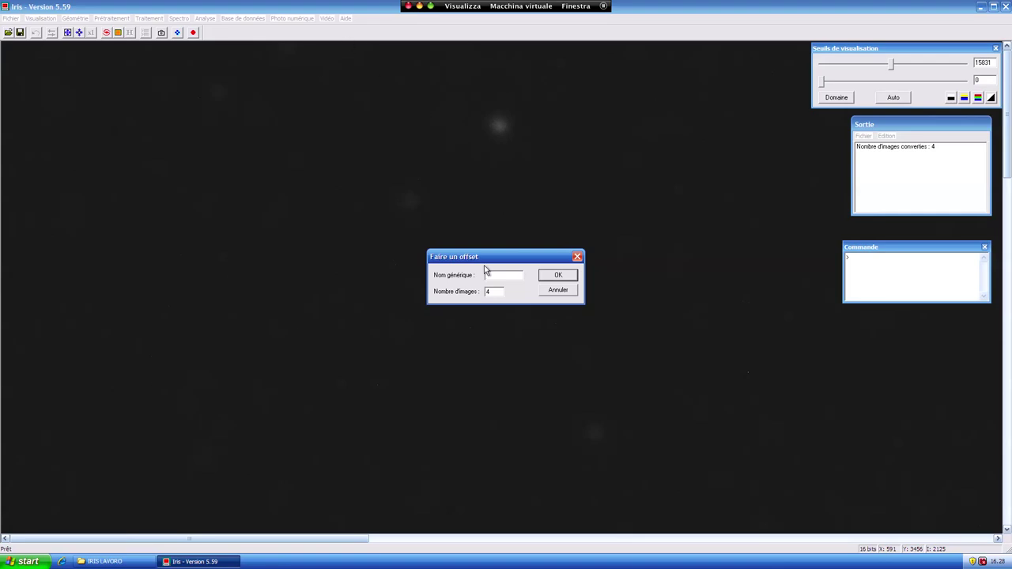
{"action": "type", "text": "OFF_"}
{"action": "double_click", "coordinate": [488, 291]}
{"action": "type", "text": "60"}
{"action": "left_click", "coordinate": [558, 291]}
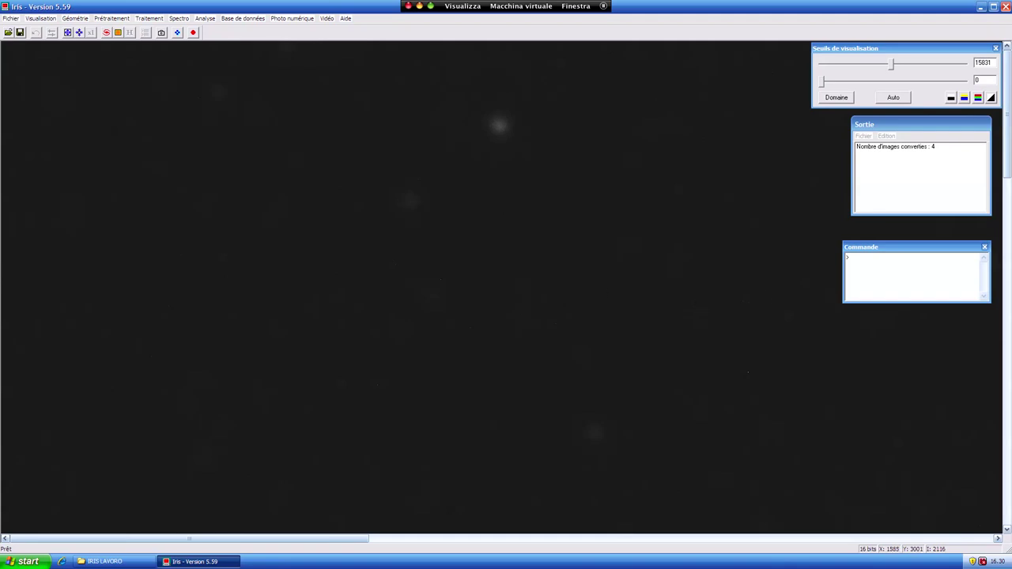
Write SAVE OFFSET in the command window without running it.
{"action": "left_click", "coordinate": [848, 257]}
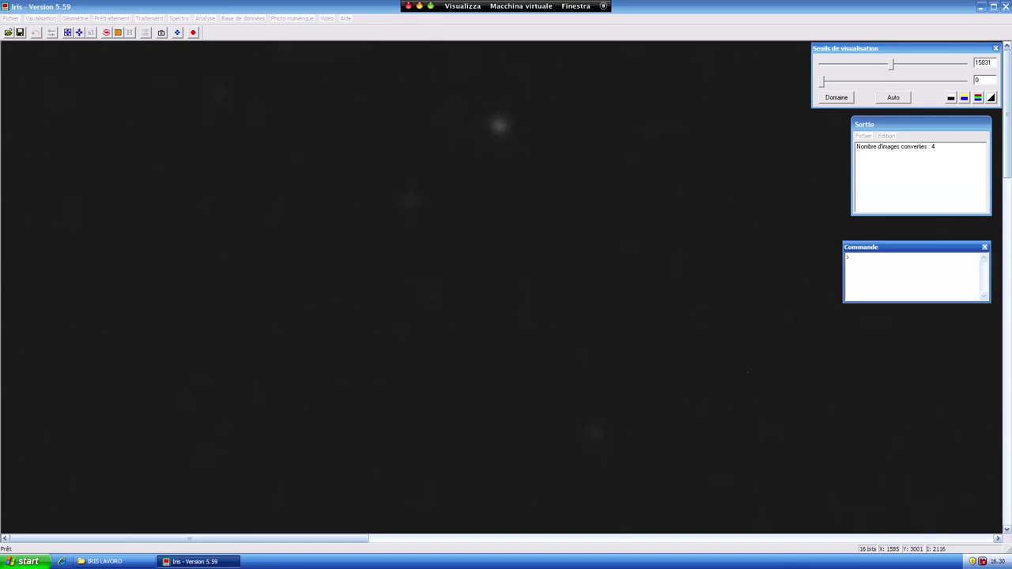
{"action": "type", "text": "SAVE OFFSET"}
{"action": "key", "text": "BackSpace"}
{"action": "type", "text": "T"}
Fill in the master dark settings with generic name DK and 60 images, and cancel the dialog.
{"action": "left_click", "coordinate": [327, 19]}
{"action": "mouse_move", "coordinate": [296, 18]}
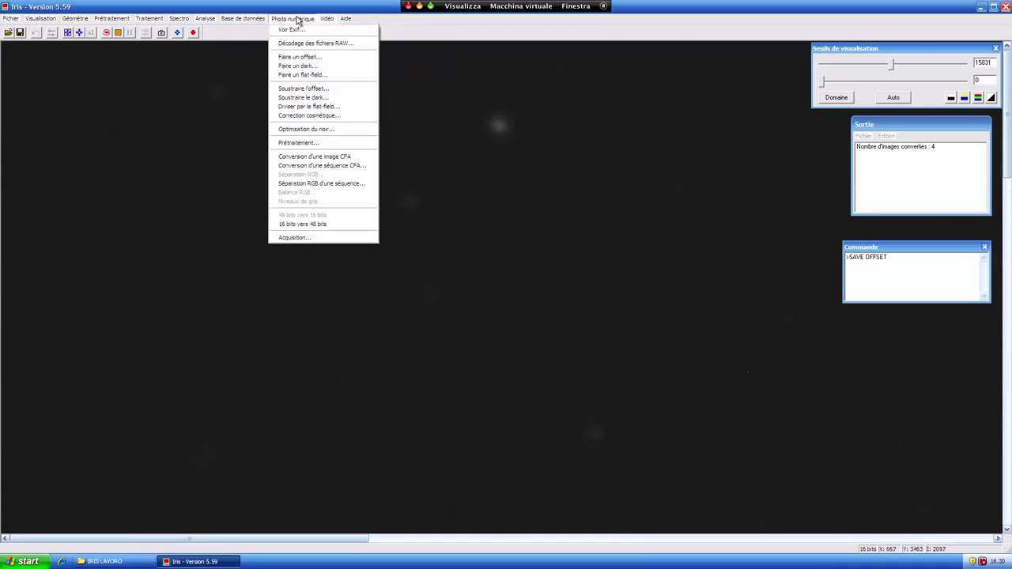
{"action": "left_click", "coordinate": [311, 66]}
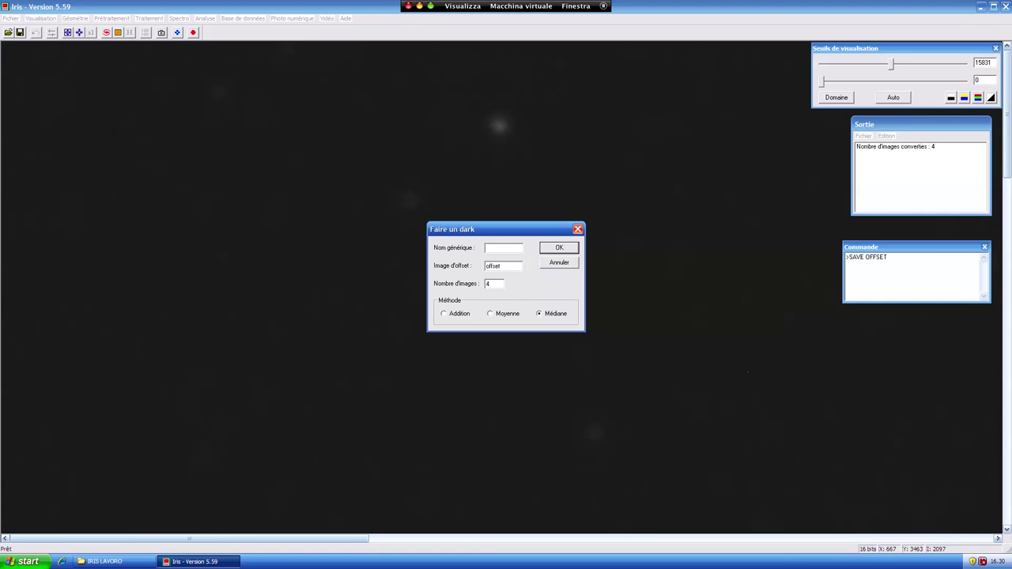
{"action": "type", "text": "DK"}
{"action": "double_click", "coordinate": [487, 283]}
{"action": "type", "text": "60"}
{"action": "left_click", "coordinate": [559, 249]}
{"action": "left_click", "coordinate": [555, 266]}
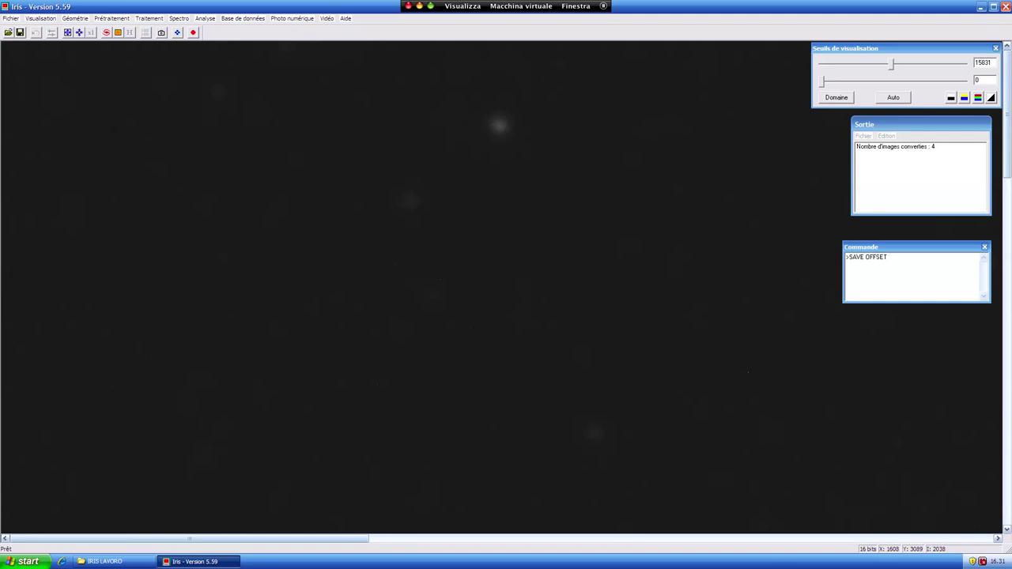
Change the written command to SAVE DARK by replacing the file name, without running it.
{"action": "key", "text": "Return"}
{"action": "key", "text": "shift+Left"}
{"action": "key", "text": "shift+Left"}
{"action": "key", "text": "shift+Left"}
{"action": "key", "text": "shift+Left"}
{"action": "key", "text": "shift+Left"}
{"action": "key", "text": "shift+Left"}
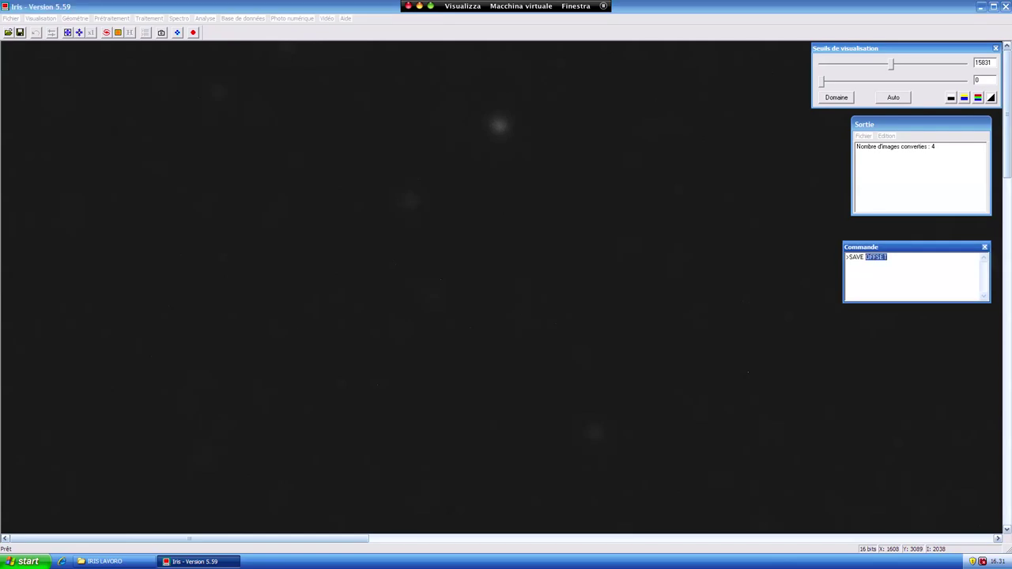
{"action": "type", "text": "DARK"}
Check the files in the IRIS LAVORO folder and minimise its window.
{"action": "key", "text": "shift+Left"}
{"action": "key", "text": "shift+Left"}
{"action": "key", "text": "shift+Left"}
{"action": "key", "text": "shift+Left"}
{"action": "key", "text": "shift+Left"}
{"action": "key", "text": "shift+Left"}
{"action": "key", "text": "shift+Left"}
{"action": "key", "text": "shift+Left"}
{"action": "key", "text": "shift+Left"}
{"action": "left_click", "coordinate": [107, 562]}
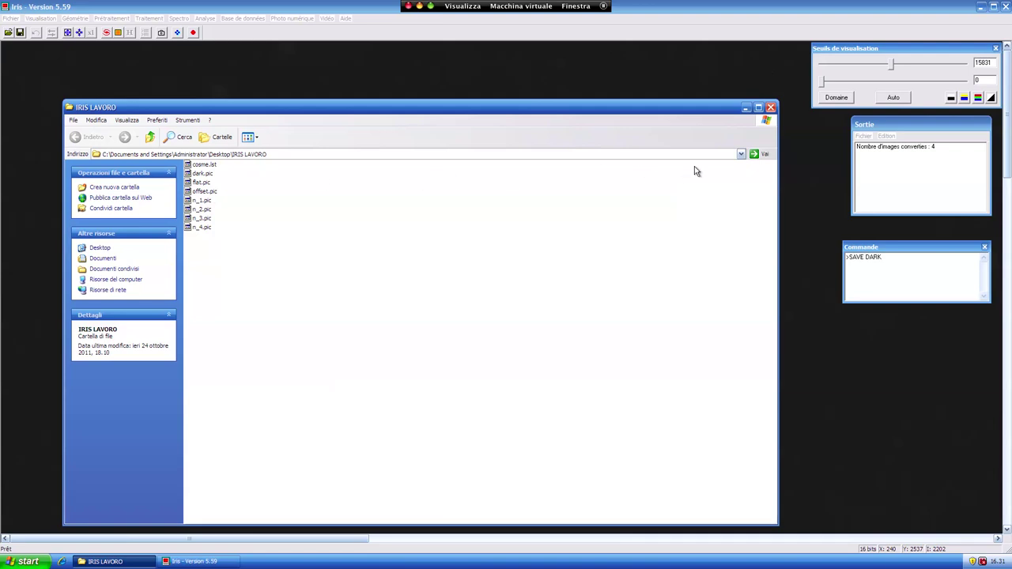
{"action": "left_click", "coordinate": [745, 107]}
Replace the written command with LOAD DARK, run it, and run STAT to get the dark image's statistics.
{"action": "left_click_drag", "start_coordinate": [883, 257], "coordinate": [848, 257]}
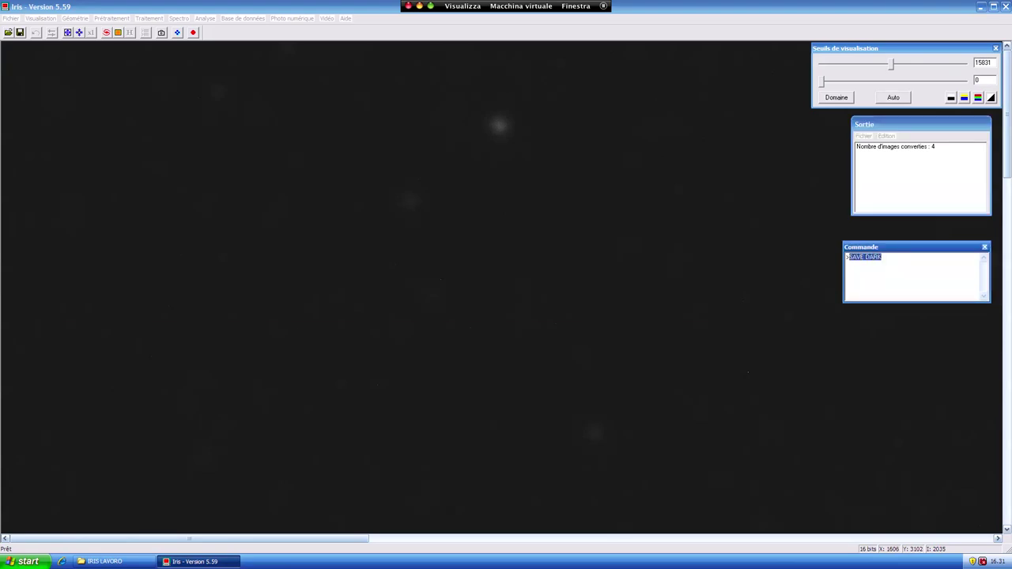
{"action": "type", "text": "LOAD DARK"}
{"action": "key", "text": "Return"}
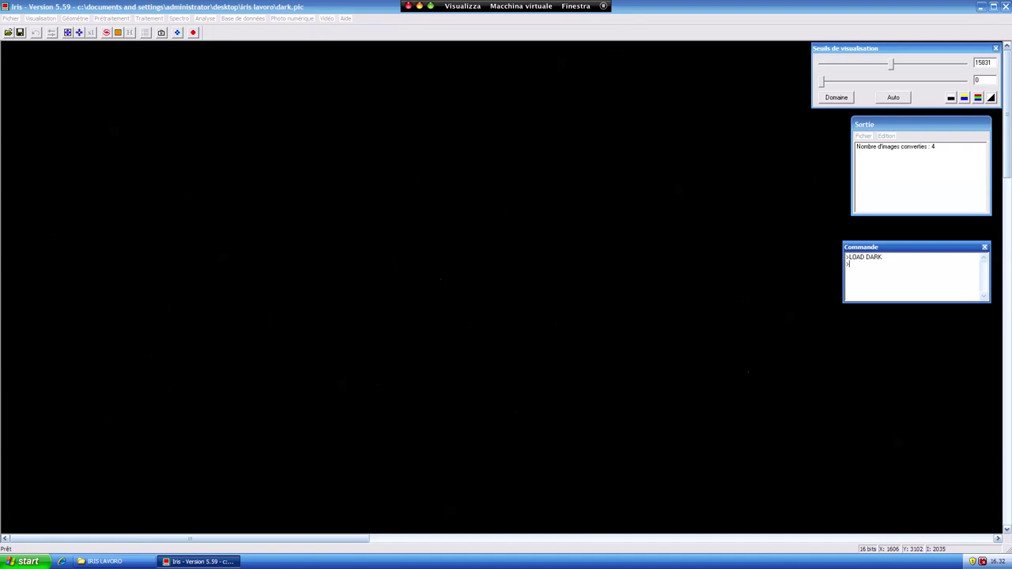
{"action": "type", "text": "STAT"}
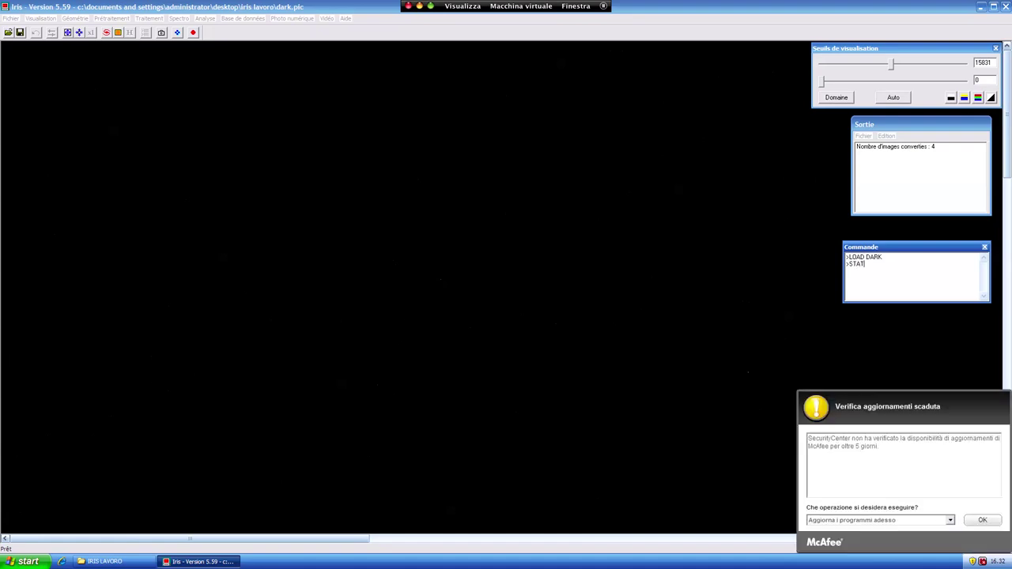
{"action": "key", "text": "Return"}
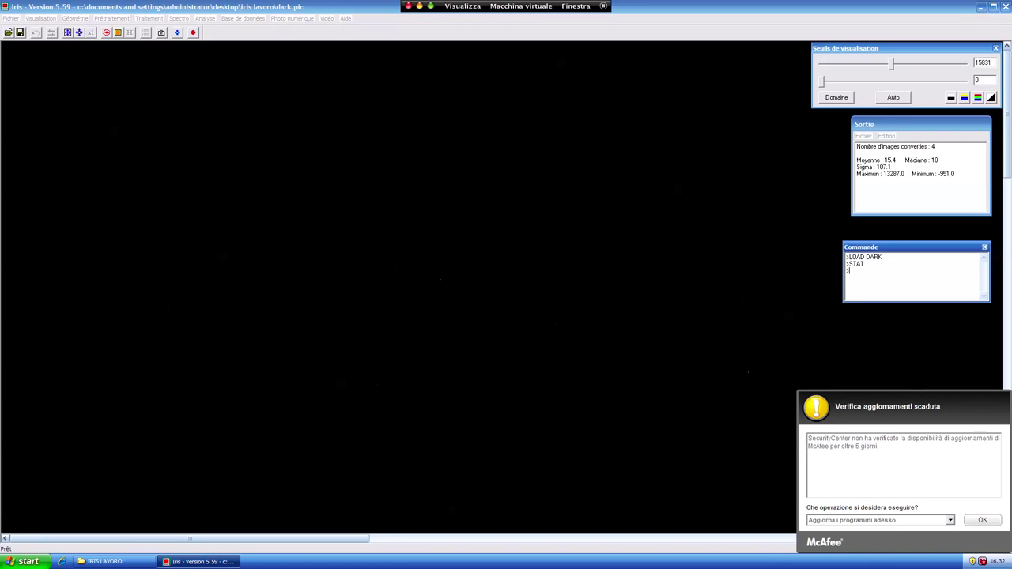
Postpone the McAfee program update in the security alert and dismiss it.
{"action": "left_click", "coordinate": [892, 520]}
{"action": "left_click", "coordinate": [887, 538]}
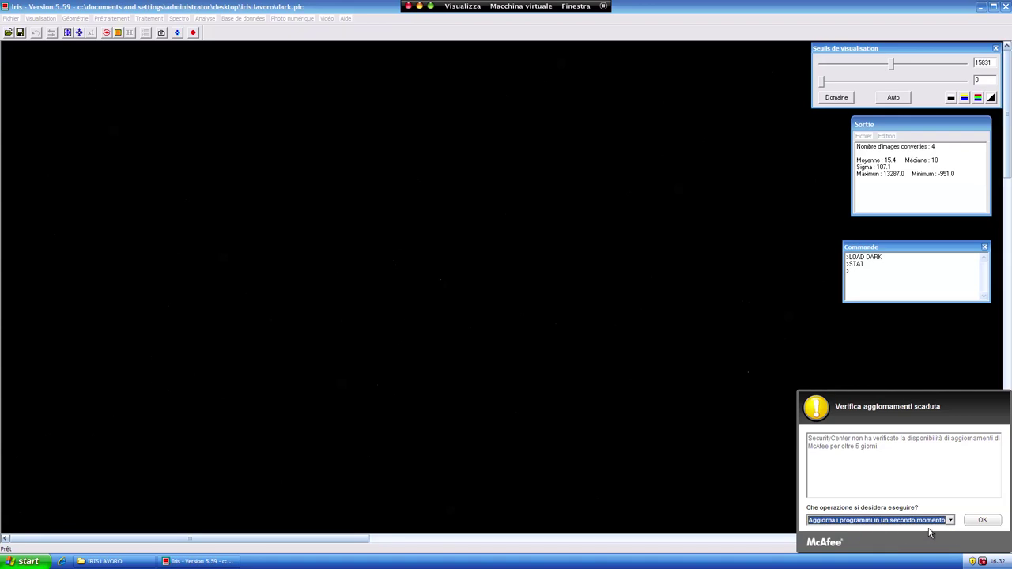
{"action": "left_click", "coordinate": [981, 521]}
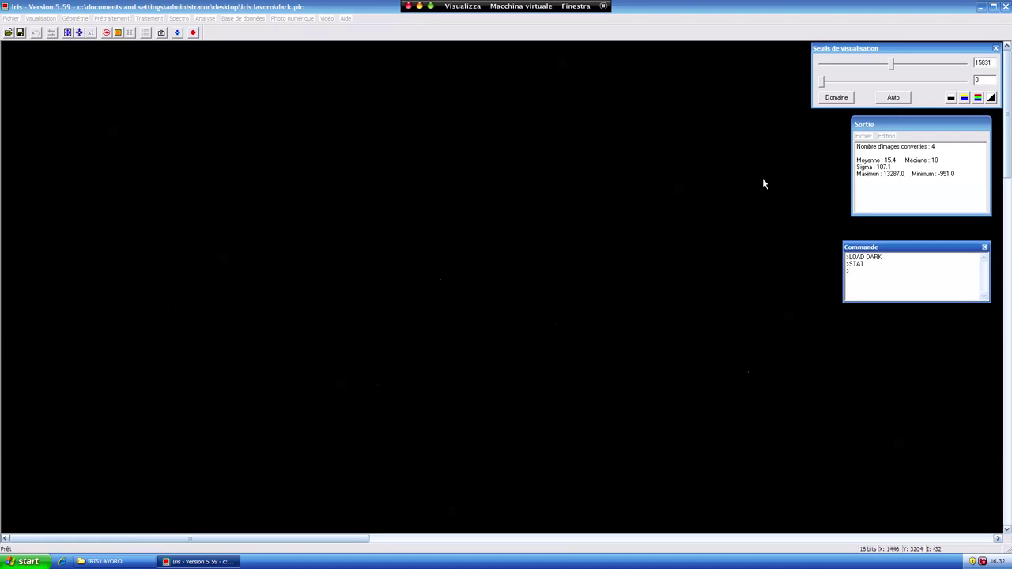
Switch to the Mac Calculator and compute 16 × 107,1 + 15,4 for the hot-pixel threshold.
{"action": "key", "text": "super+Tab"}
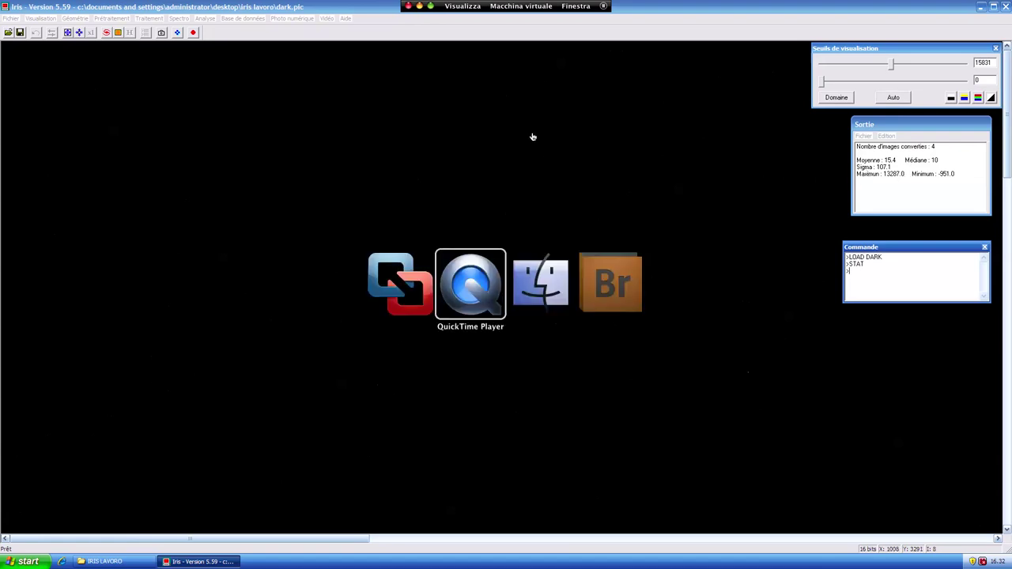
{"action": "key", "text": "super+Tab"}
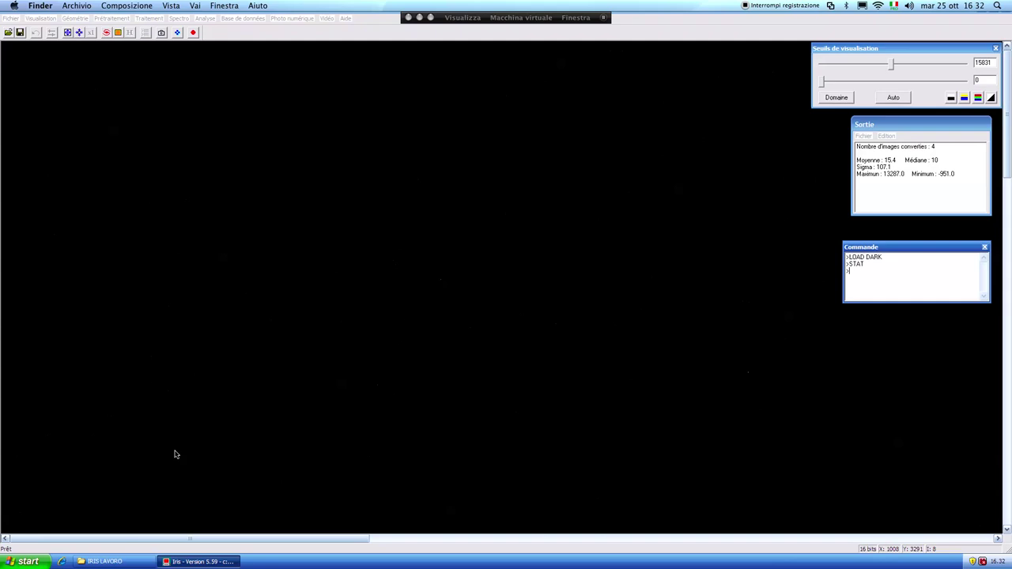
{"action": "left_click", "coordinate": [76, 533]}
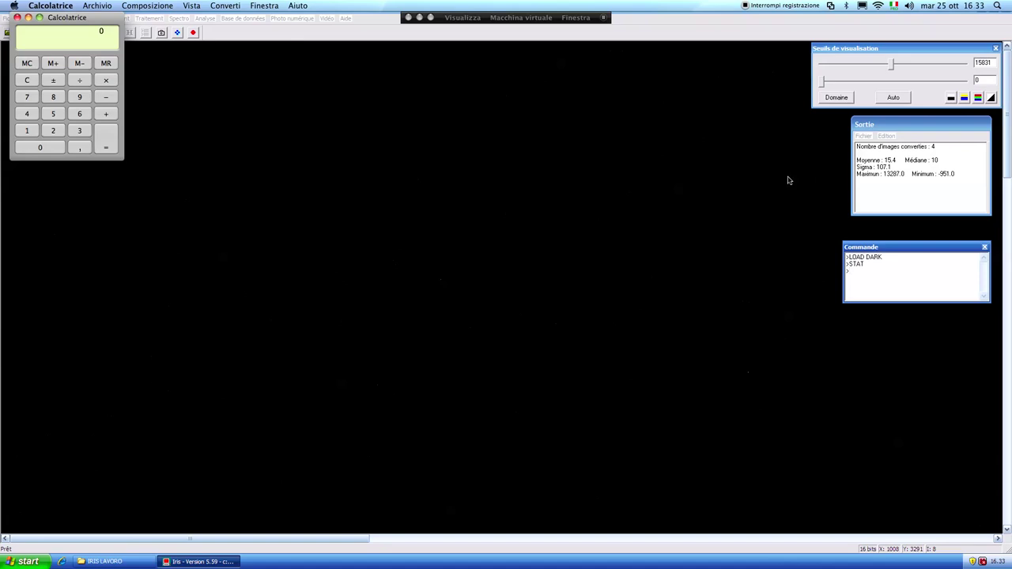
{"action": "left_click", "coordinate": [26, 132]}
{"action": "left_click", "coordinate": [80, 114]}
{"action": "left_click", "coordinate": [105, 80]}
{"action": "left_click", "coordinate": [24, 131]}
{"action": "left_click", "coordinate": [40, 148]}
{"action": "left_click", "coordinate": [25, 96]}
{"action": "left_click", "coordinate": [79, 148]}
{"action": "left_click", "coordinate": [27, 131]}
{"action": "left_click", "coordinate": [105, 140]}
{"action": "left_click", "coordinate": [103, 115]}
{"action": "left_click", "coordinate": [28, 130]}
{"action": "left_click", "coordinate": [49, 116]}
{"action": "left_click", "coordinate": [79, 149]}
{"action": "left_click", "coordinate": [30, 116]}
{"action": "left_click", "coordinate": [100, 133]}
Return to Iris and run FIND_HOT COSME 1729 to create the hot-pixel list from the dark image.
{"action": "left_click", "coordinate": [866, 274]}
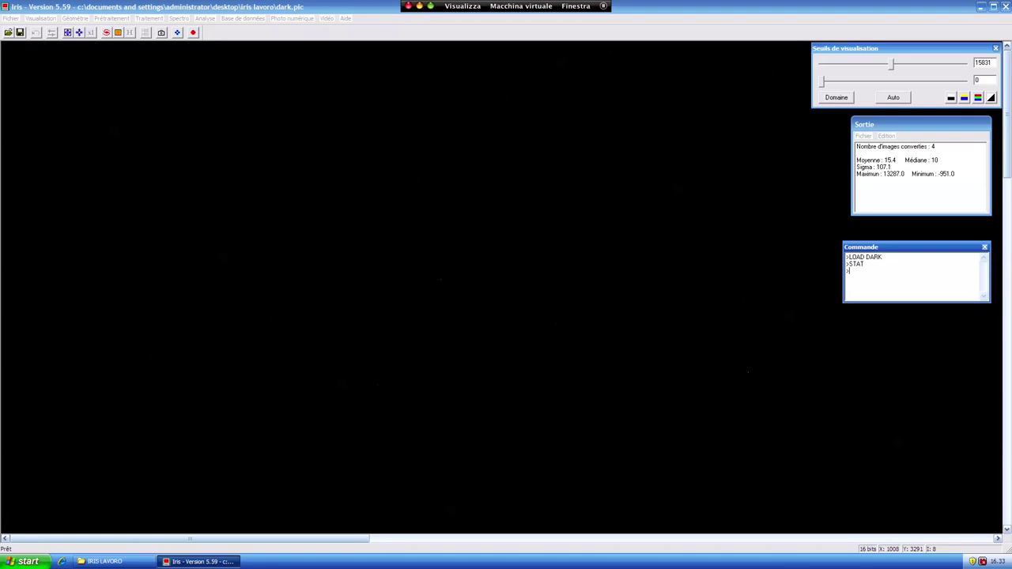
{"action": "type", "text": "FIND_HOT COSME 1729"}
{"action": "key", "text": "Return"}
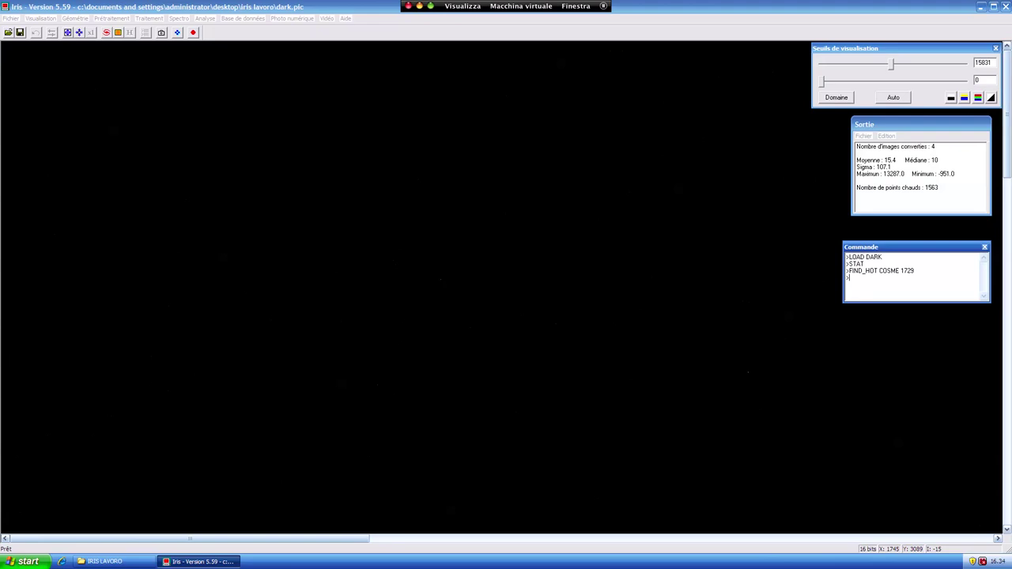
Fill the image with the constant value 20000 and enter the command SAVE FLAT for the artificial flat.
{"action": "type", "text": "FILL 20000"}
{"action": "key", "text": "Return"}
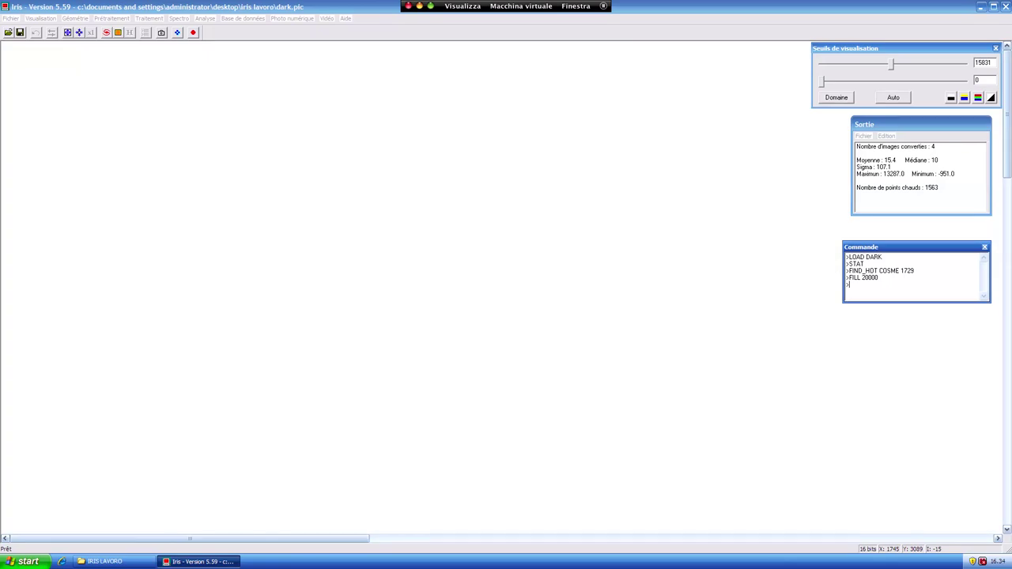
{"action": "type", "text": "SAVE FLAT"}
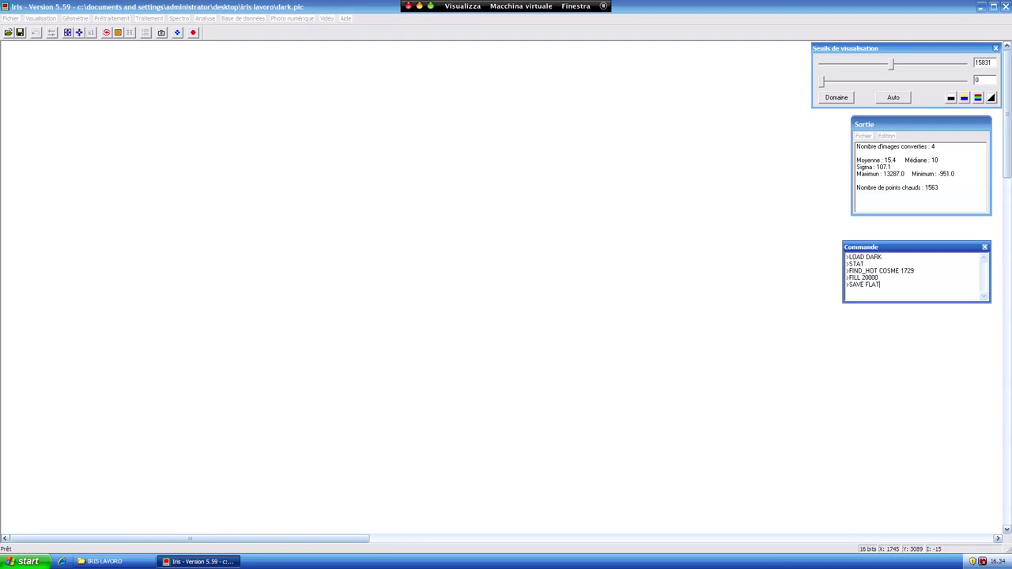